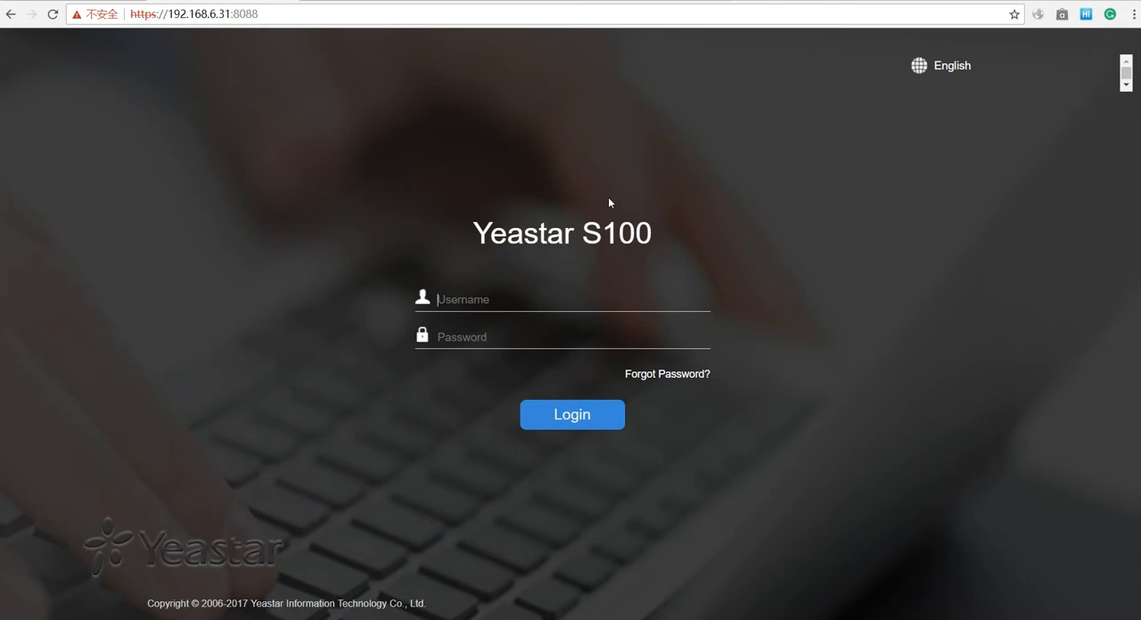
# - Log in to the PBX web interface with the username admin and the account password
pyautogui.write('A')
pyautogui.press('BackSpace')
pyautogui.press('capslock')
pyautogui.write('admin')
pyautogui.press('Tab')
pyautogui.write('password')
pyautogui.press('Return')
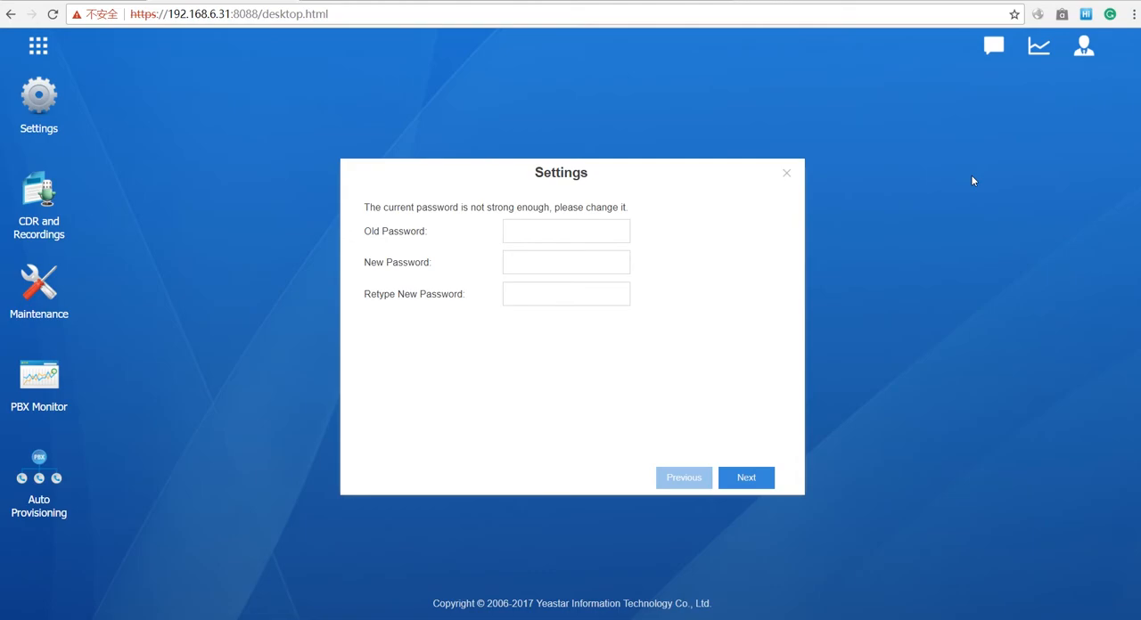
# - Skip the password change and recovery email pages of the initial setup wizard, and close it at the mail server page
pyautogui.click(764, 475)
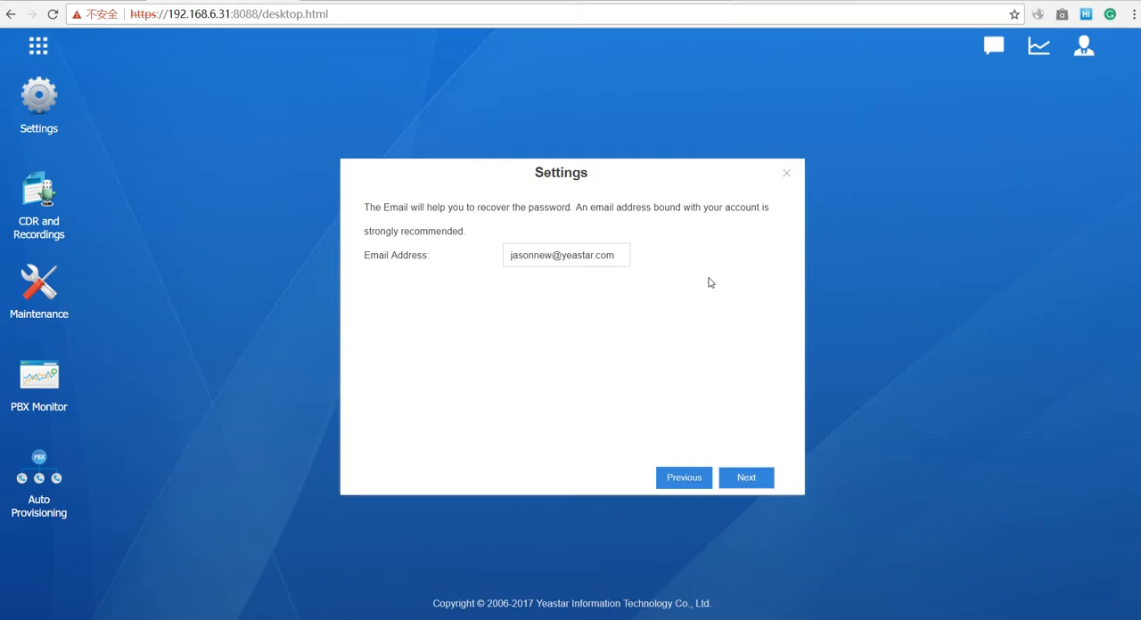
pyautogui.click(760, 474)
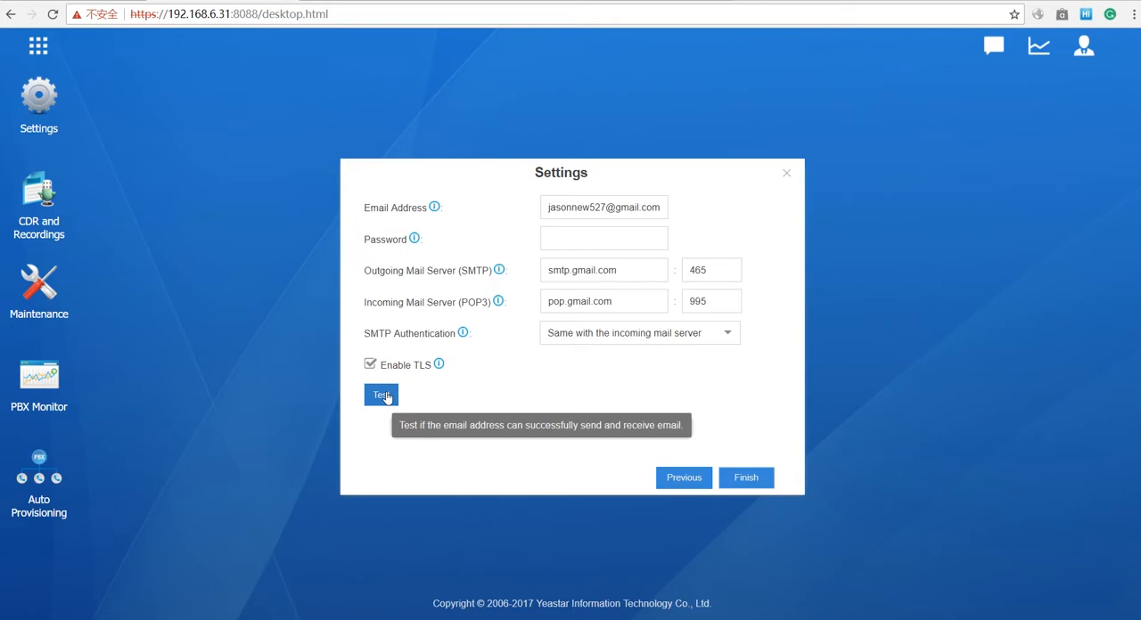
pyautogui.click(786, 174)
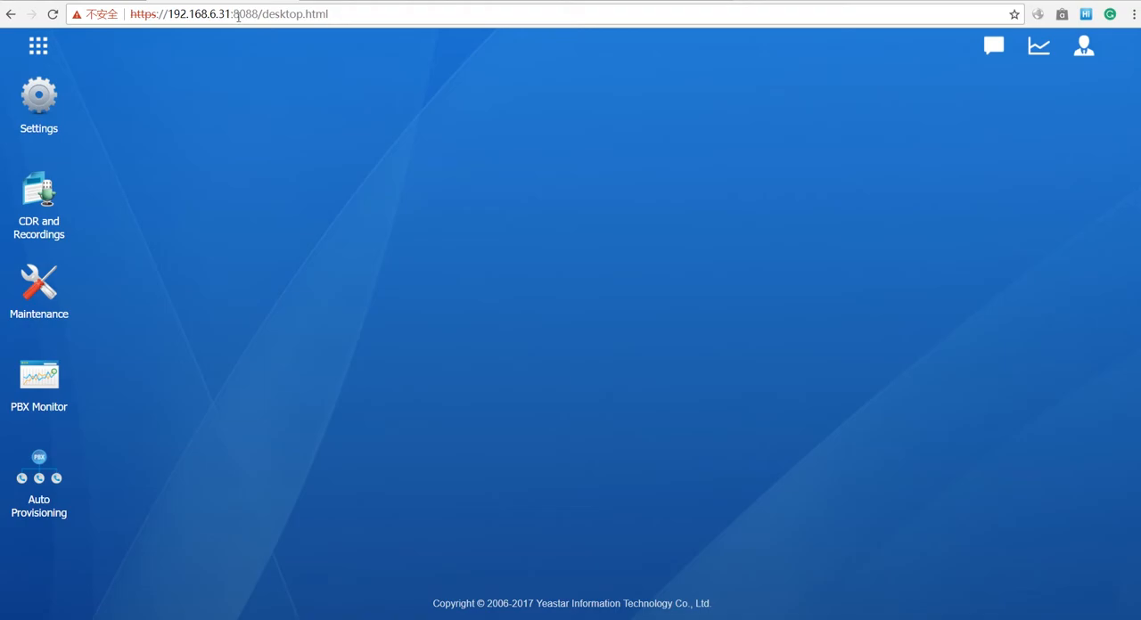
# - Highlight the port in the page URL and open the Service page of the system's Security settings
pyautogui.moveTo(258, 13); pyautogui.dragTo(233, 13)
pyautogui.click(345, 16)
pyautogui.click(73, 106)
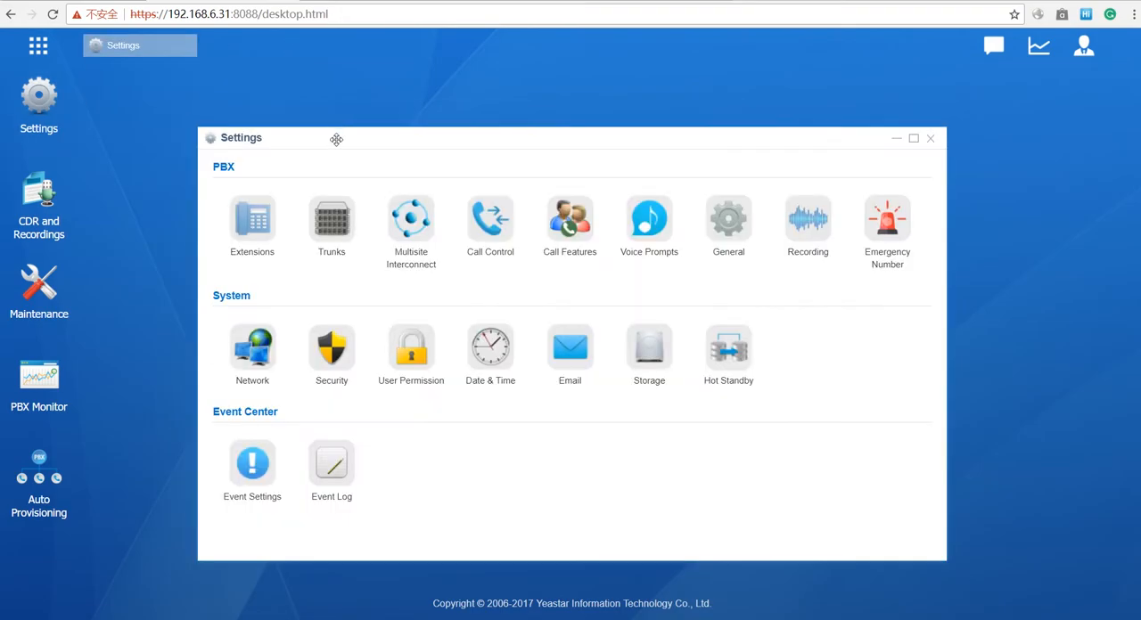
pyautogui.click(332, 349)
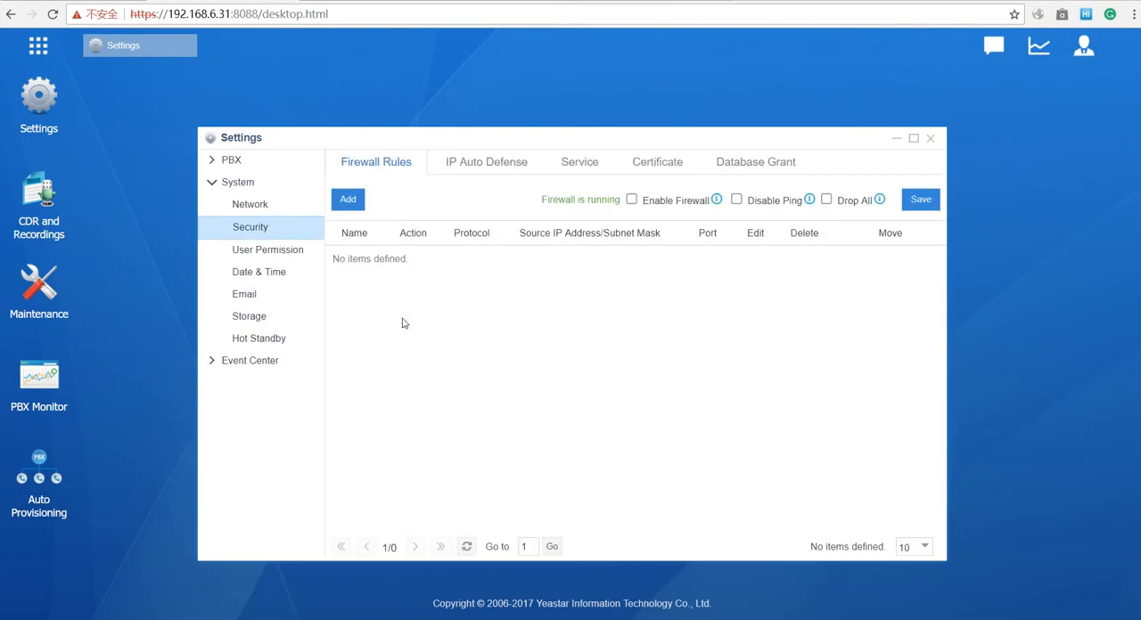
pyautogui.click(563, 167)
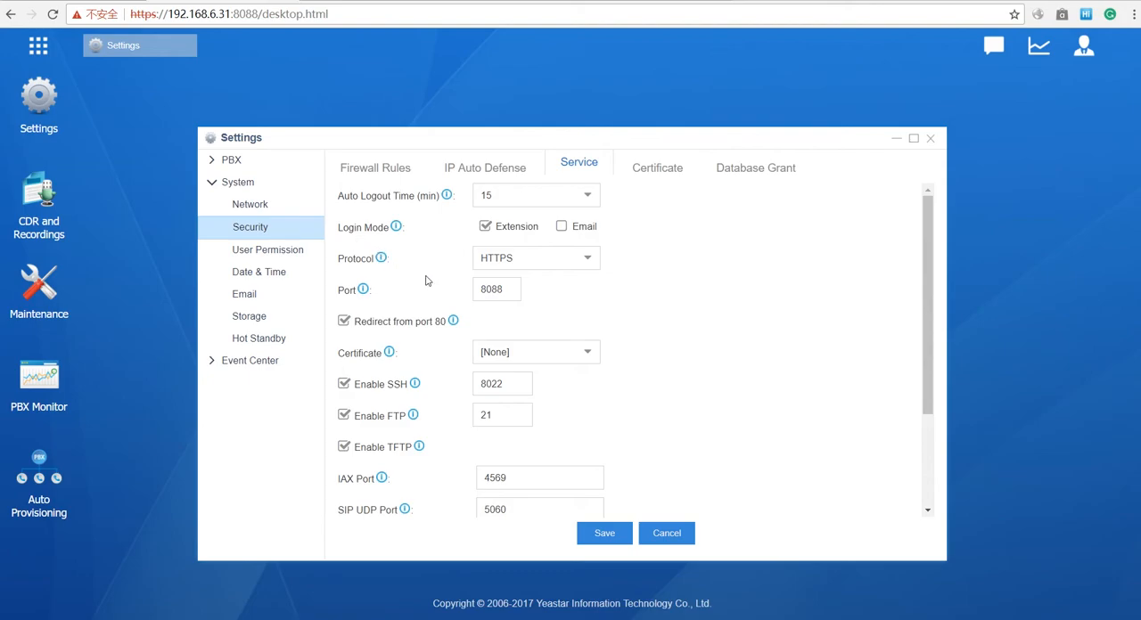
# - Examine the available Protocol options and the web access port in the Service settings
pyautogui.click(581, 260)
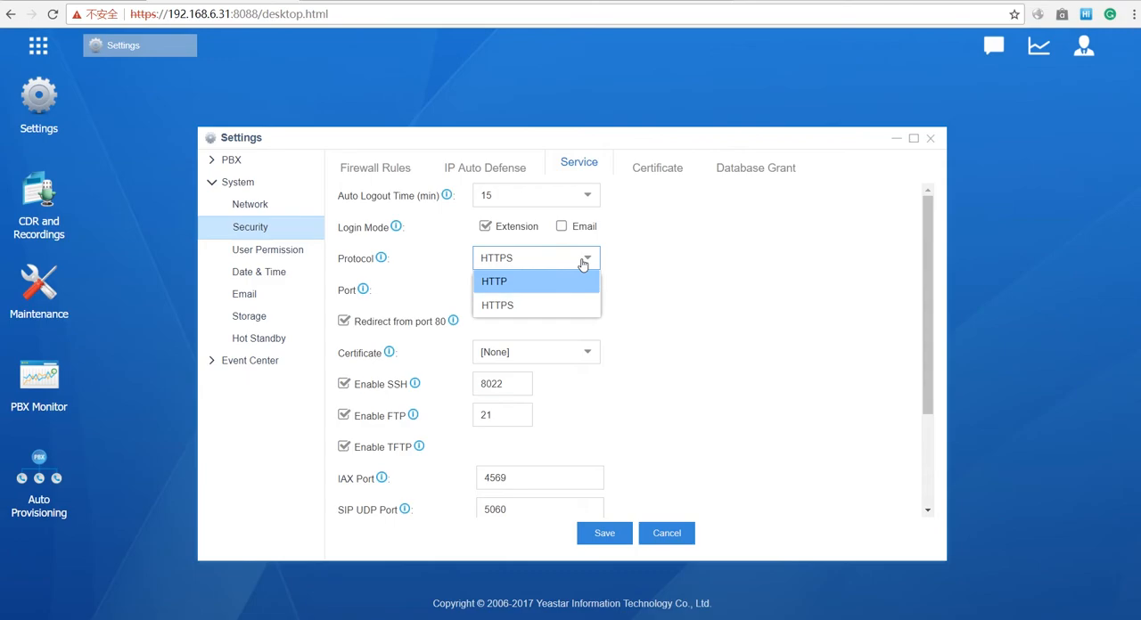
pyautogui.click(644, 250)
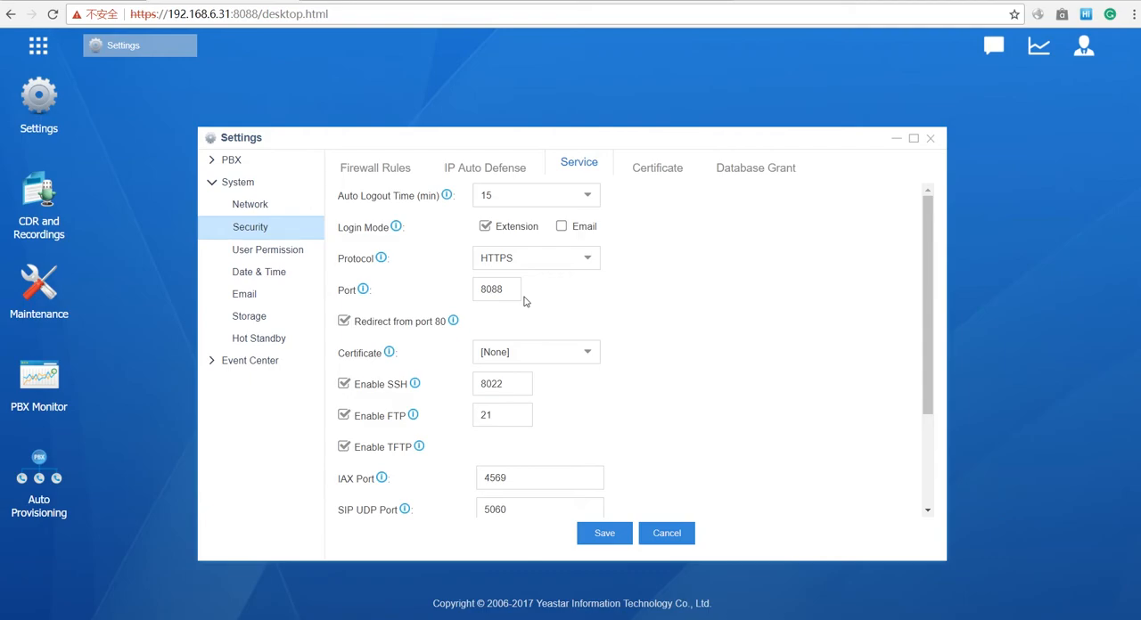
pyautogui.doubleClick(510, 295)
pyautogui.click(588, 258)
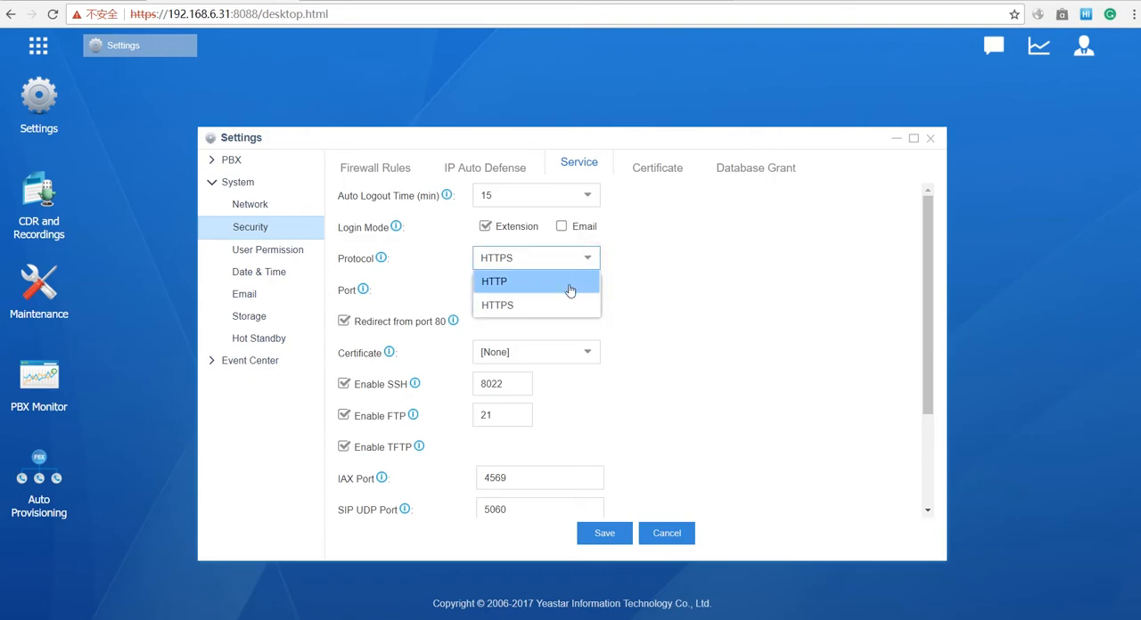
pyautogui.click(660, 265)
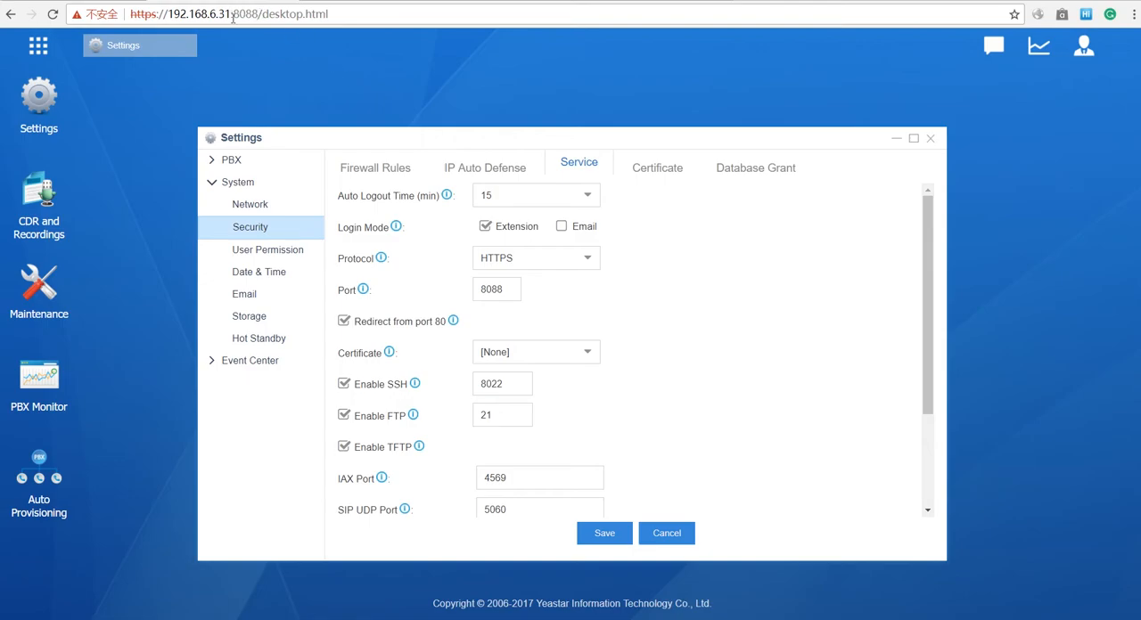
# - Highlight the port and the IP address in the page URL to review how the PBX is reached
pyautogui.moveTo(229, 14); pyautogui.dragTo(259, 16)
pyautogui.click(227, 14)
pyautogui.moveTo(230, 13); pyautogui.dragTo(174, 14)
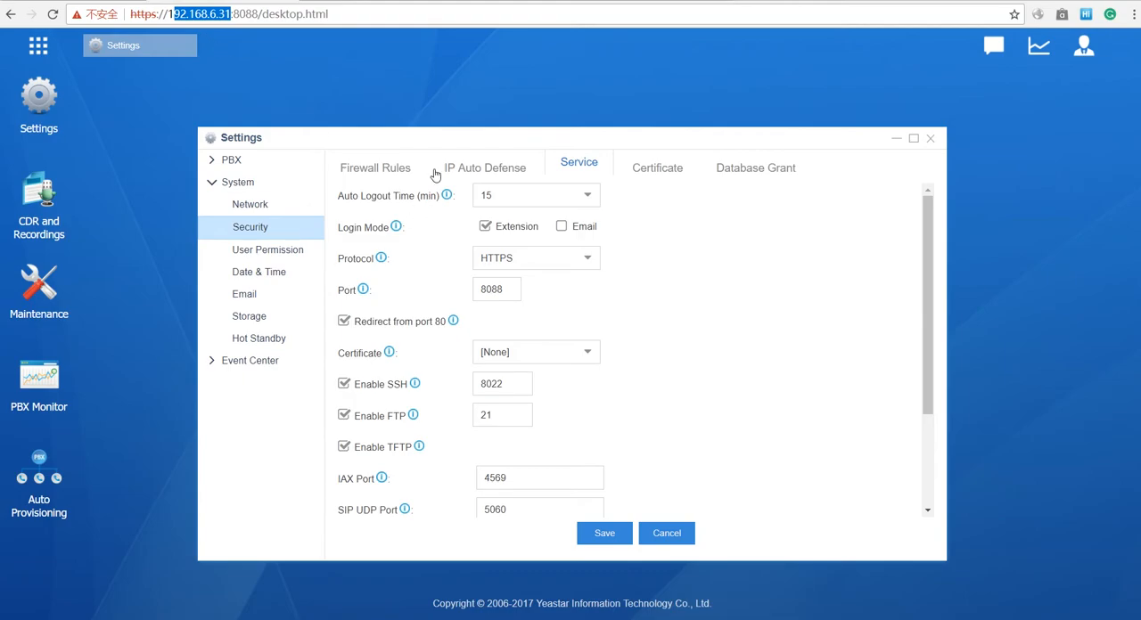
# - Delete the last three port digits from the page URL and set the Service port to 7111
pyautogui.moveTo(259, 14); pyautogui.dragTo(241, 13)
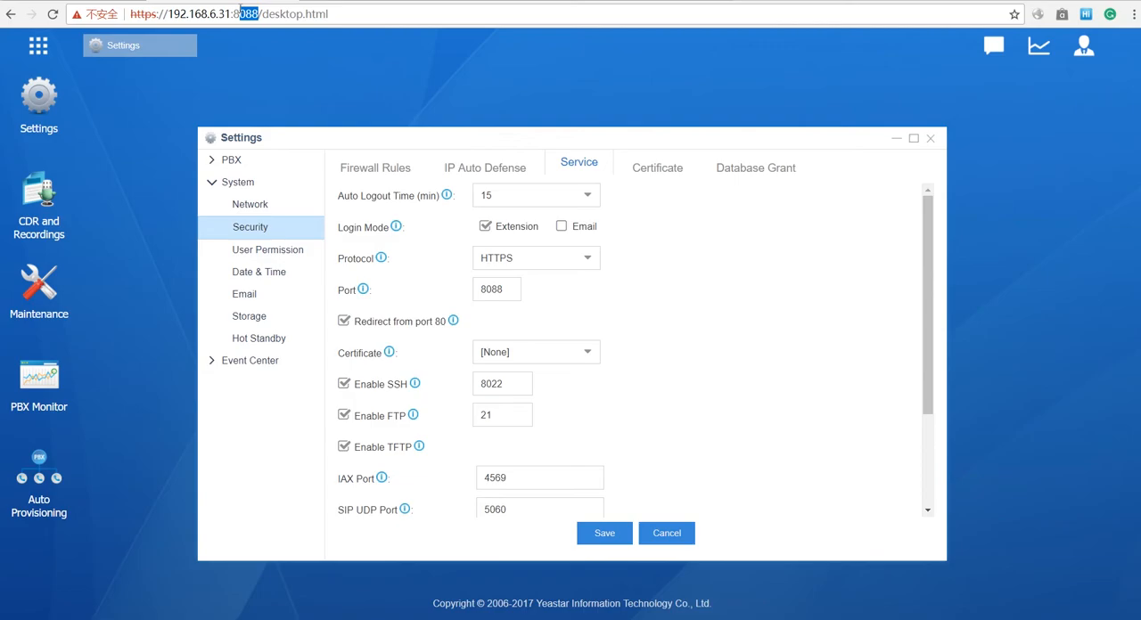
pyautogui.press('BackSpace')
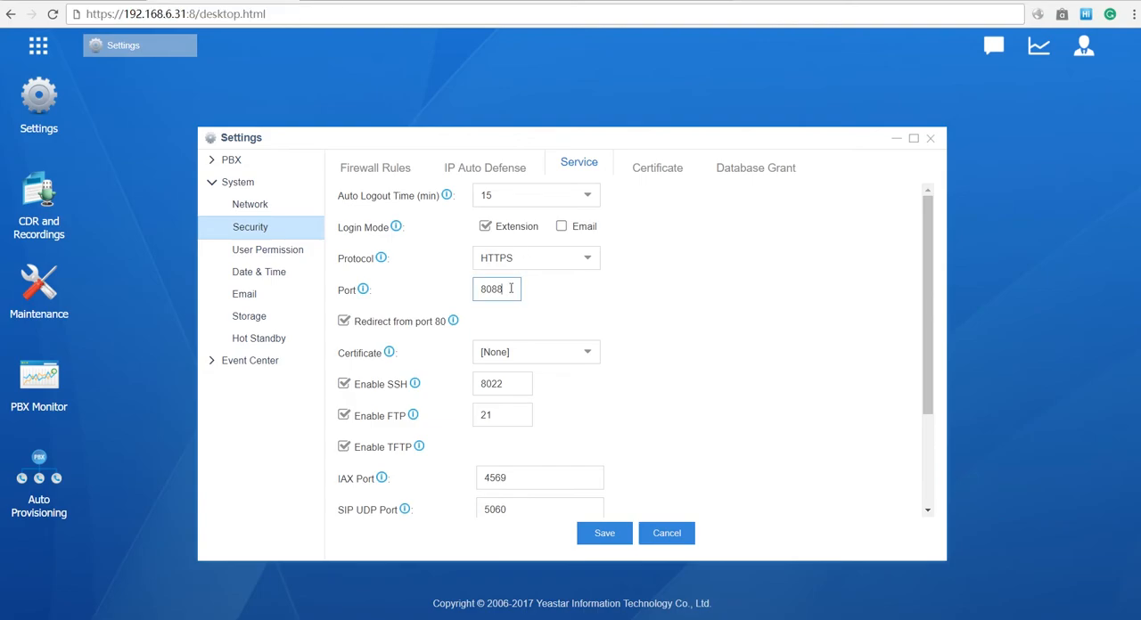
pyautogui.moveTo(511, 288); pyautogui.dragTo(467, 288)
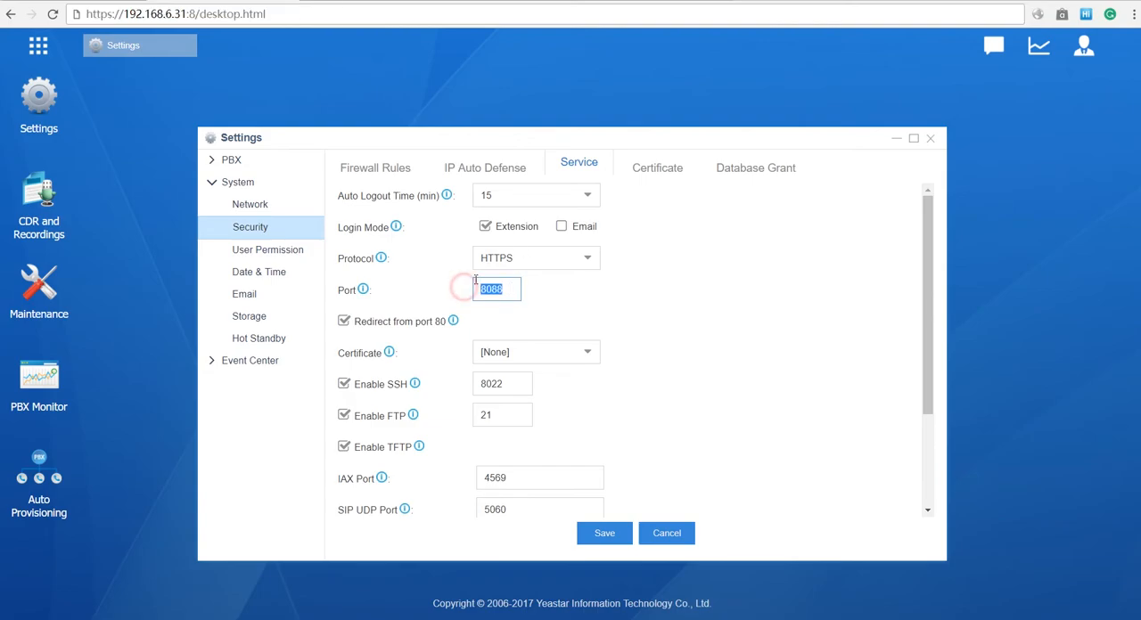
pyautogui.write('7111')
# - Replace the remaining port digit in the page URL with 7111 without loading the address
pyautogui.doubleClick(193, 14)
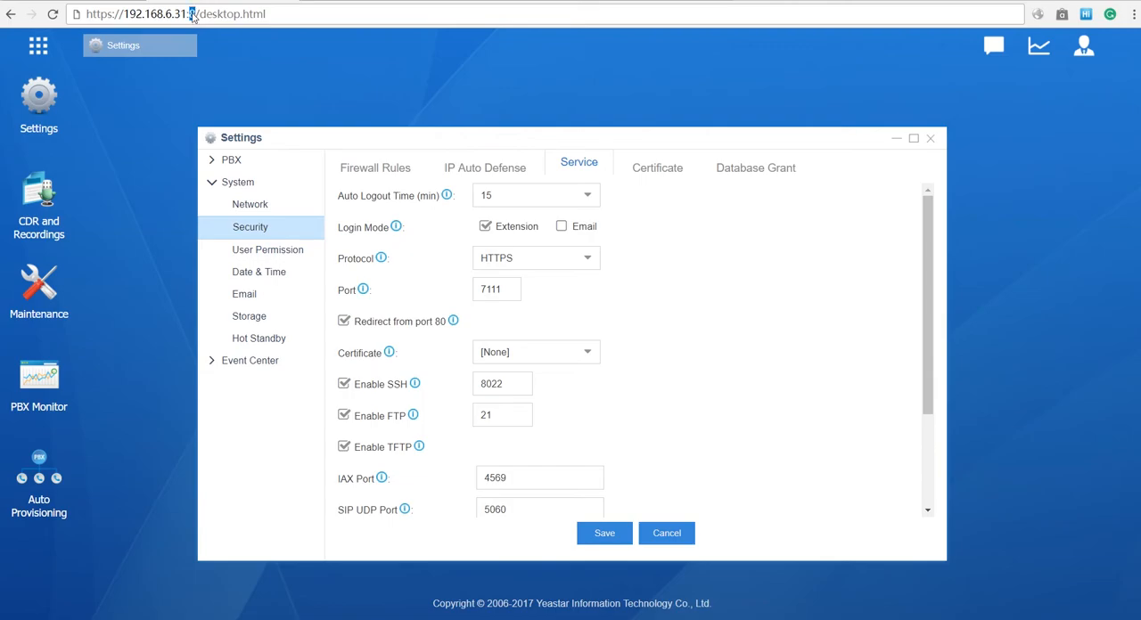
pyautogui.write('7111')
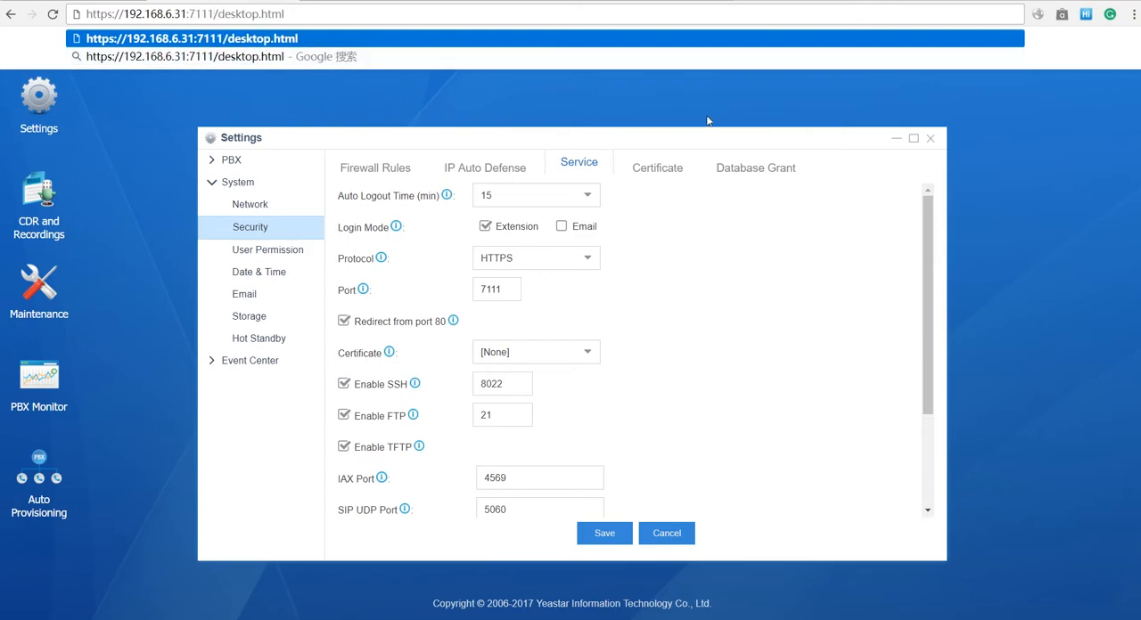
pyautogui.click(875, 273)
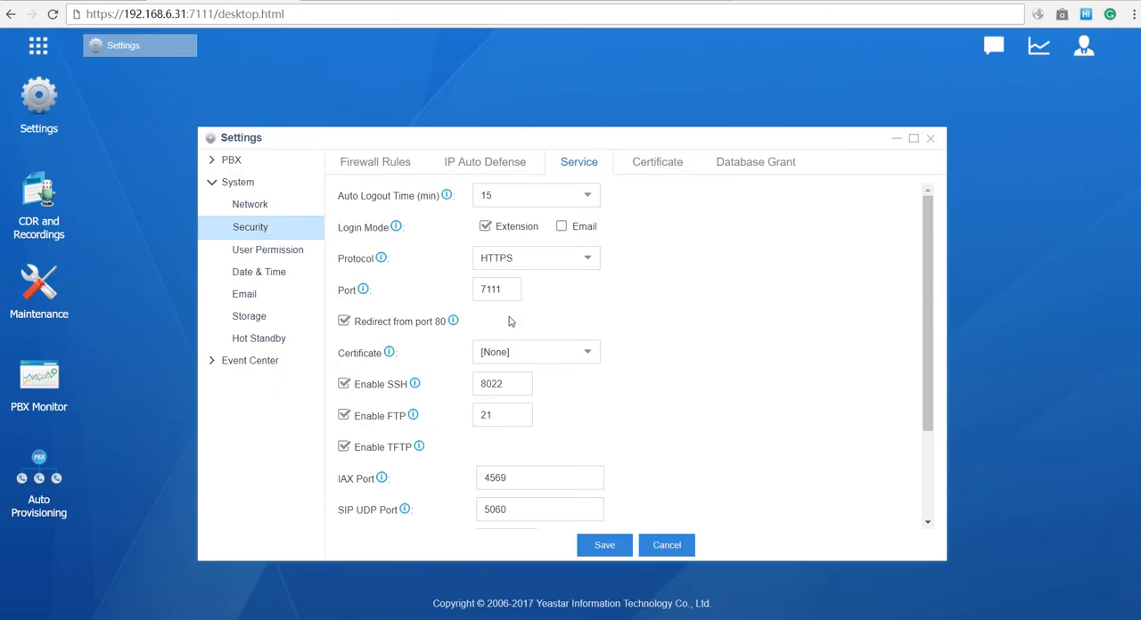
# - Open the system's Network basic settings, and switch to the PowerPoint slide explaining what VLAN is for
pyautogui.click(253, 209)
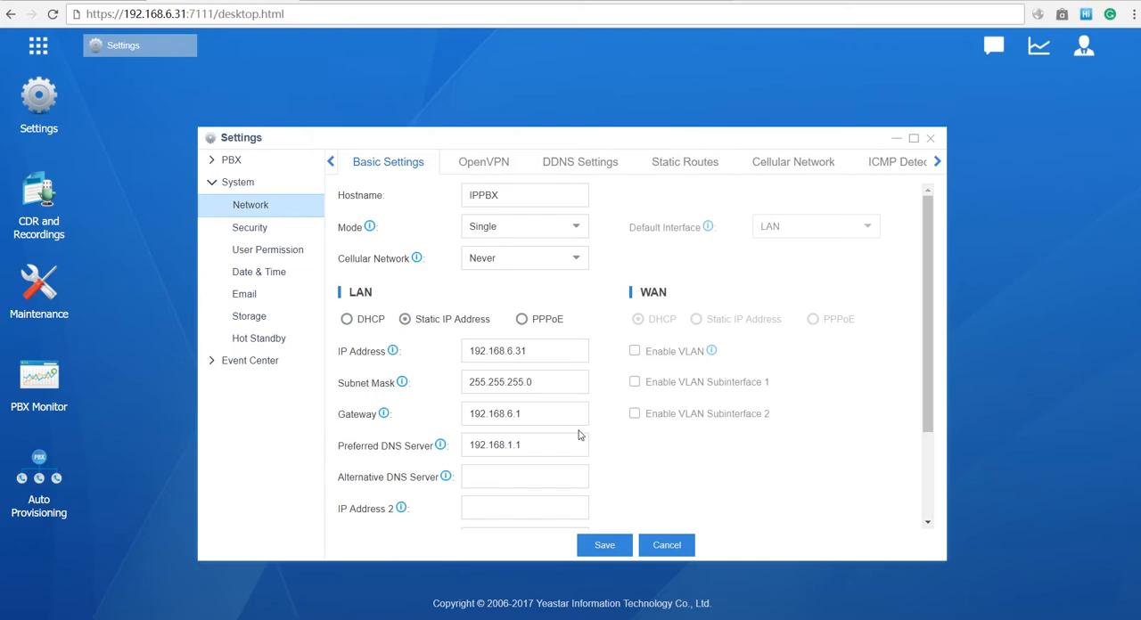
pyautogui.moveTo(570, 615)
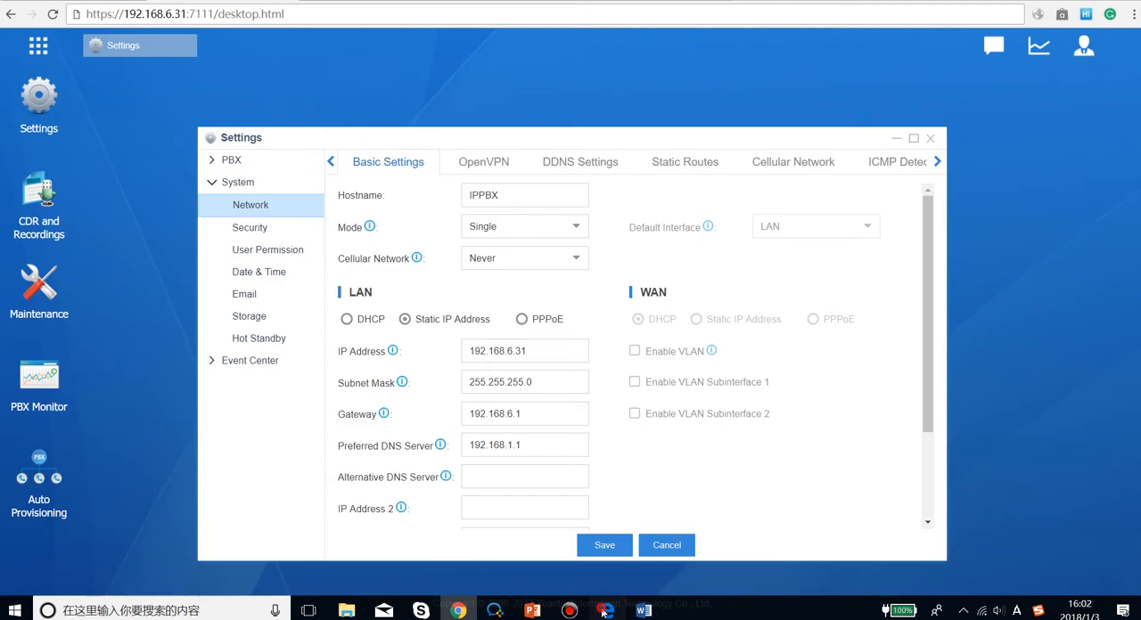
pyautogui.click(604, 612)
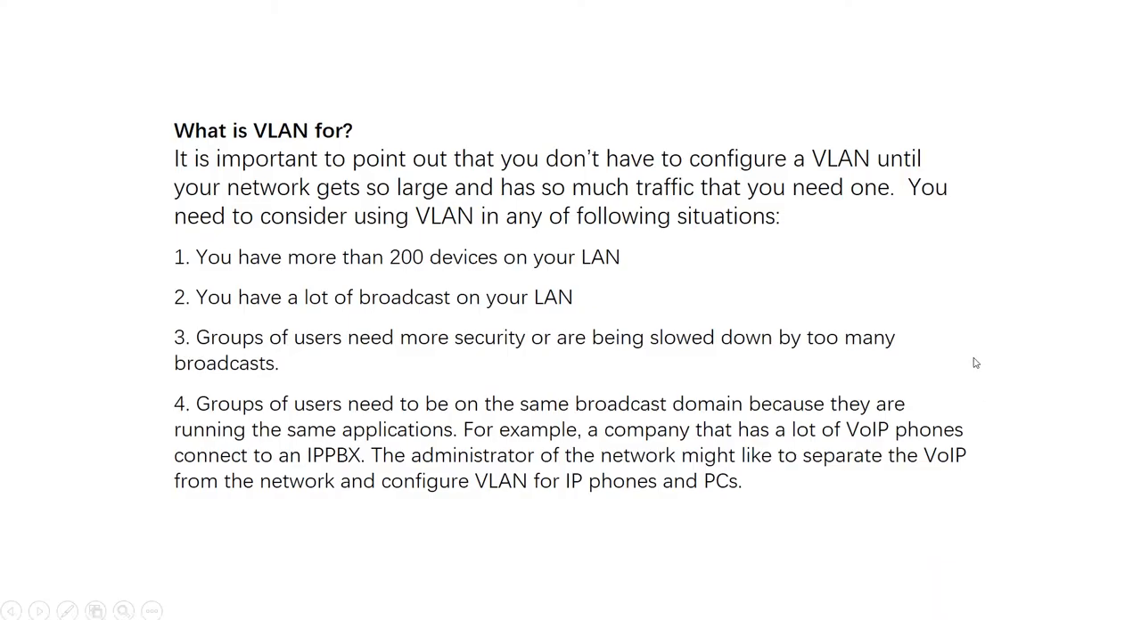
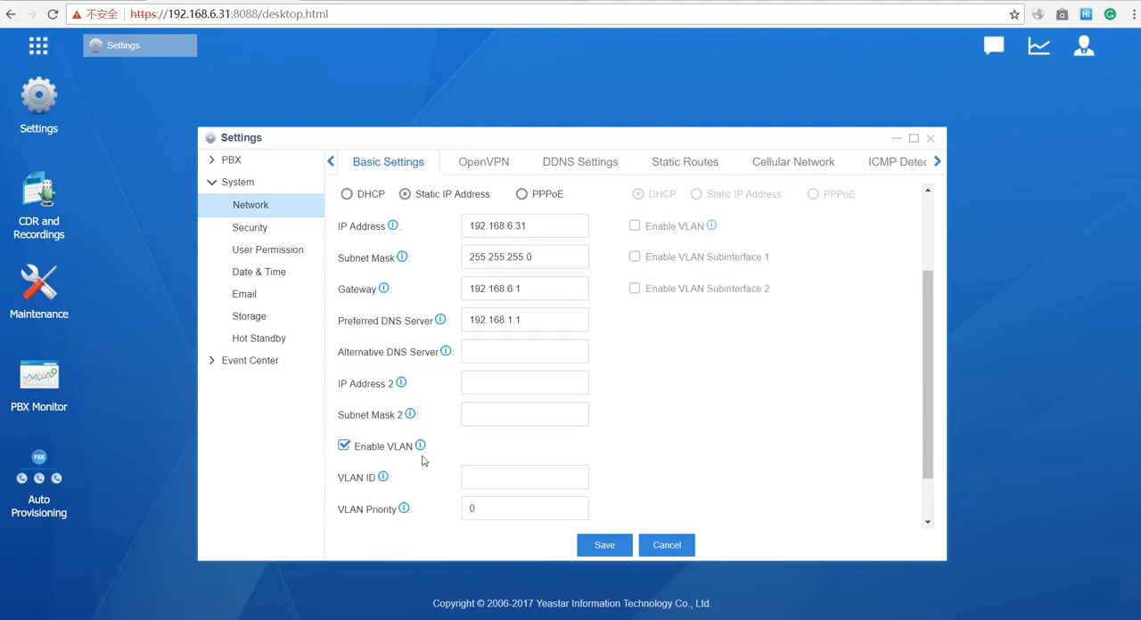
# - Set the network mode to Dual
pyautogui.scroll(5, 614, 391)
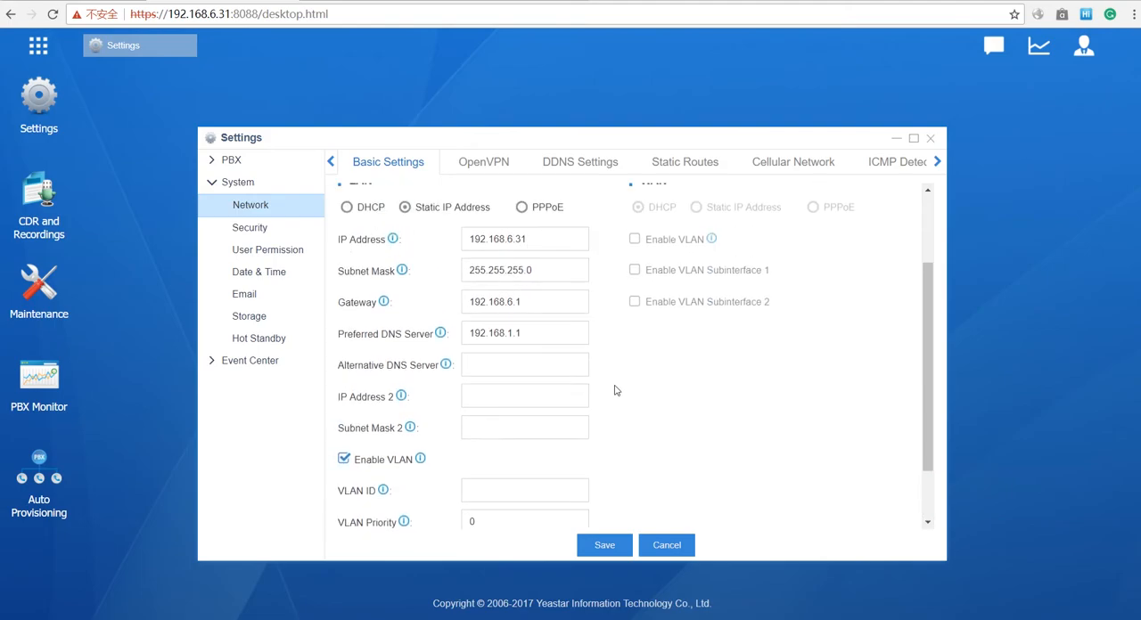
# - Enable VLAN on the WAN interface, switch it to a static IP address, and review its address and VLAN fields
pyautogui.scroll(-2, 534, 447)
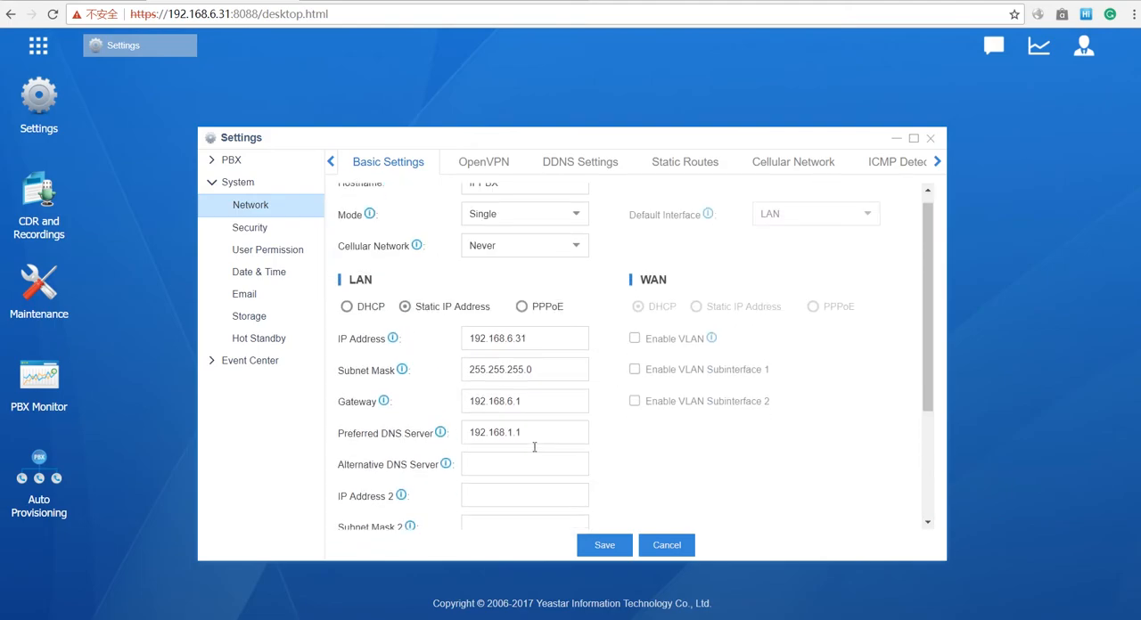
pyautogui.scroll(3, 553, 374)
pyautogui.click(574, 228)
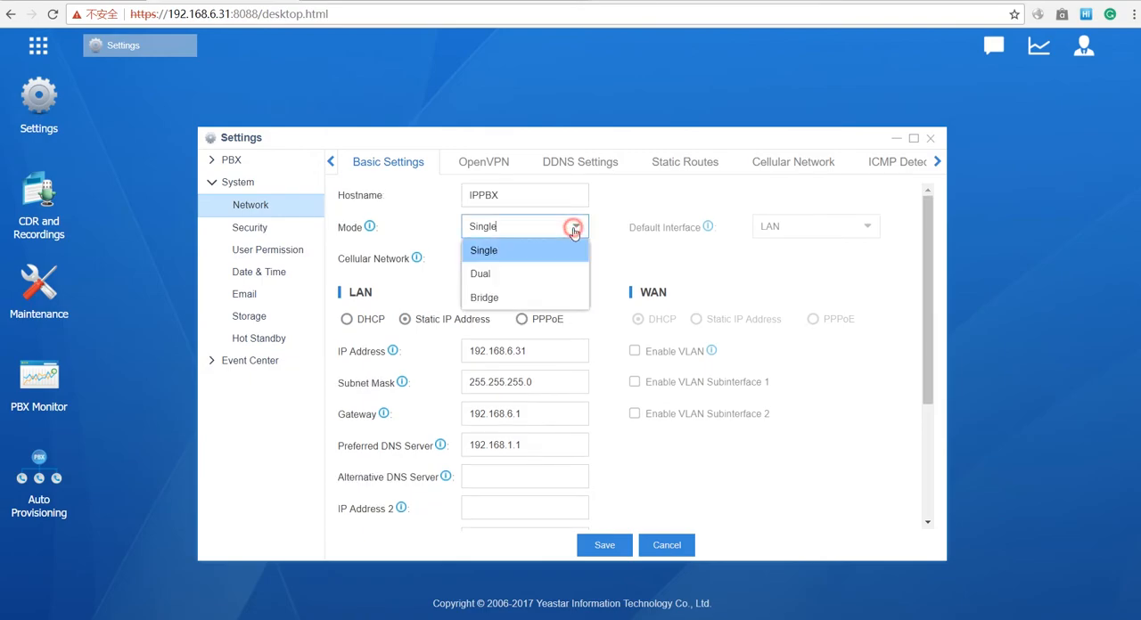
pyautogui.click(525, 274)
pyautogui.scroll(-2, 653, 352)
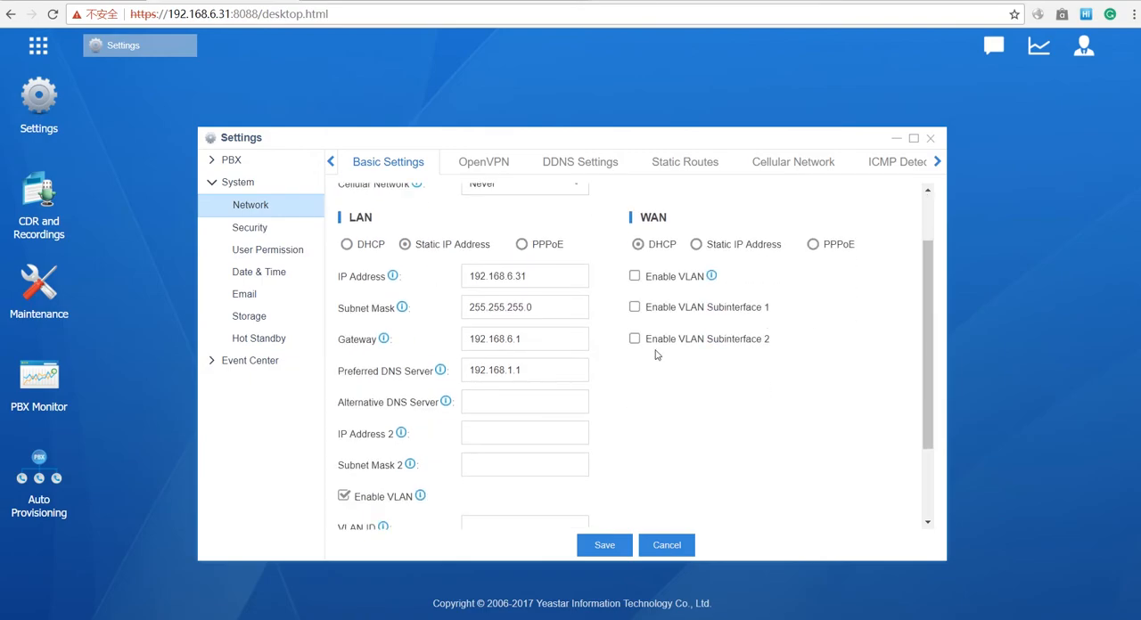
pyautogui.click(635, 277)
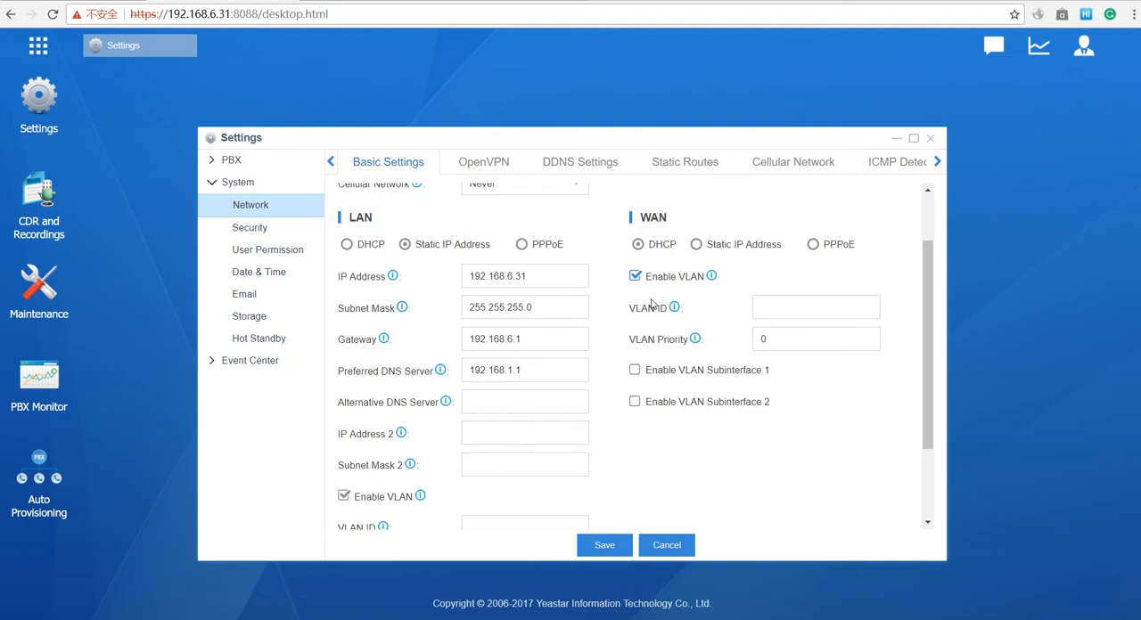
pyautogui.click(697, 245)
pyautogui.scroll(-1, 684, 325)
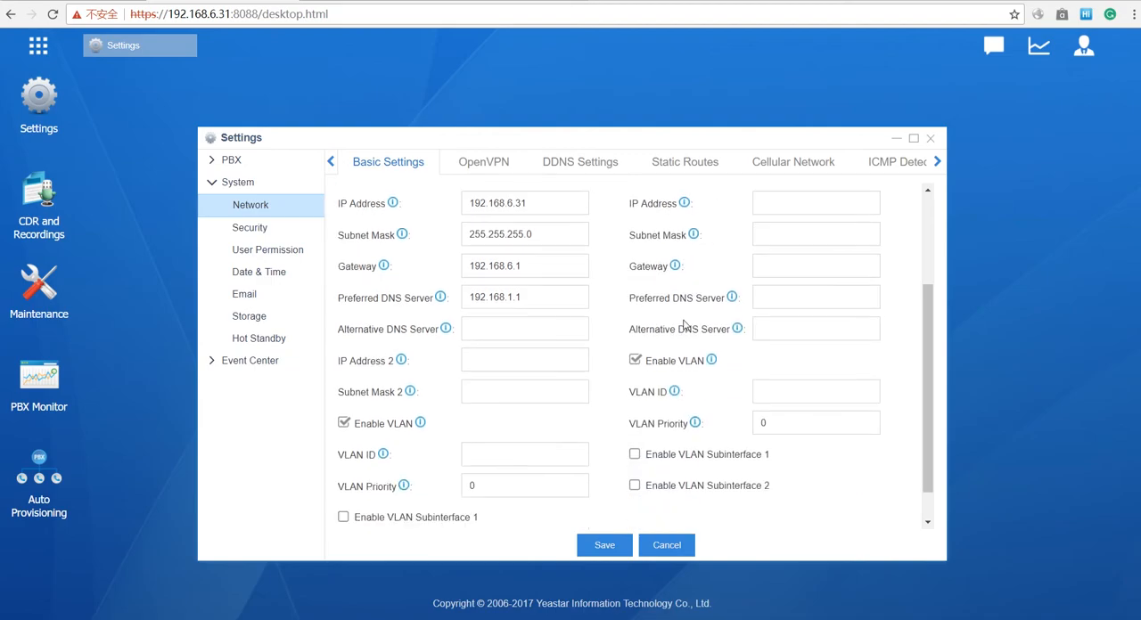
pyautogui.scroll(-1, 684, 325)
pyautogui.scroll(4, 688, 330)
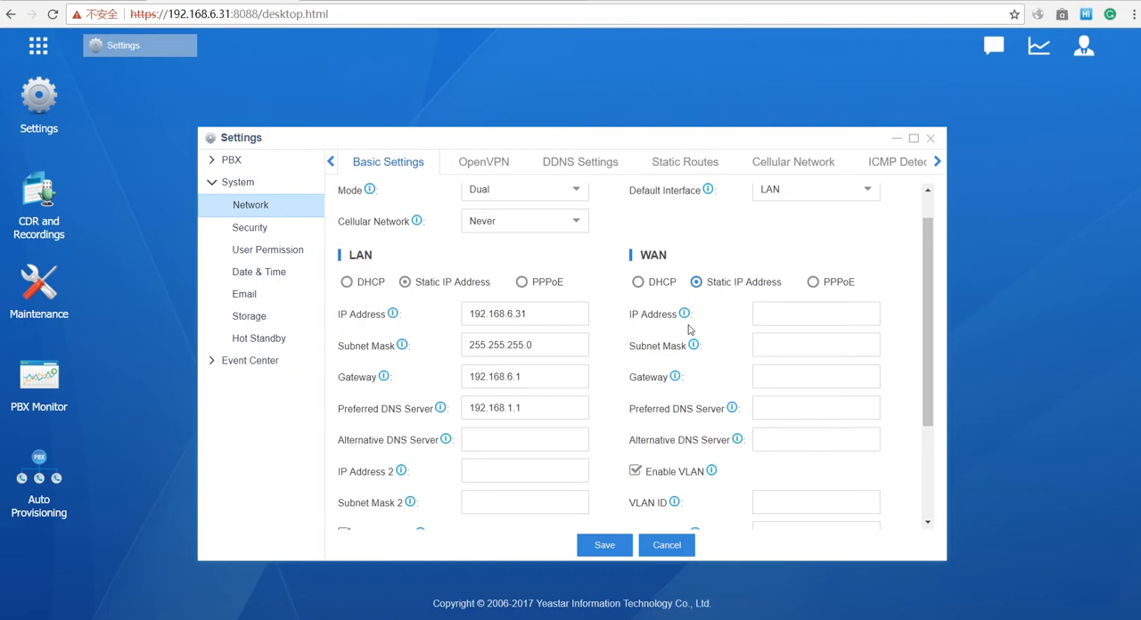
pyautogui.scroll(-4, 688, 330)
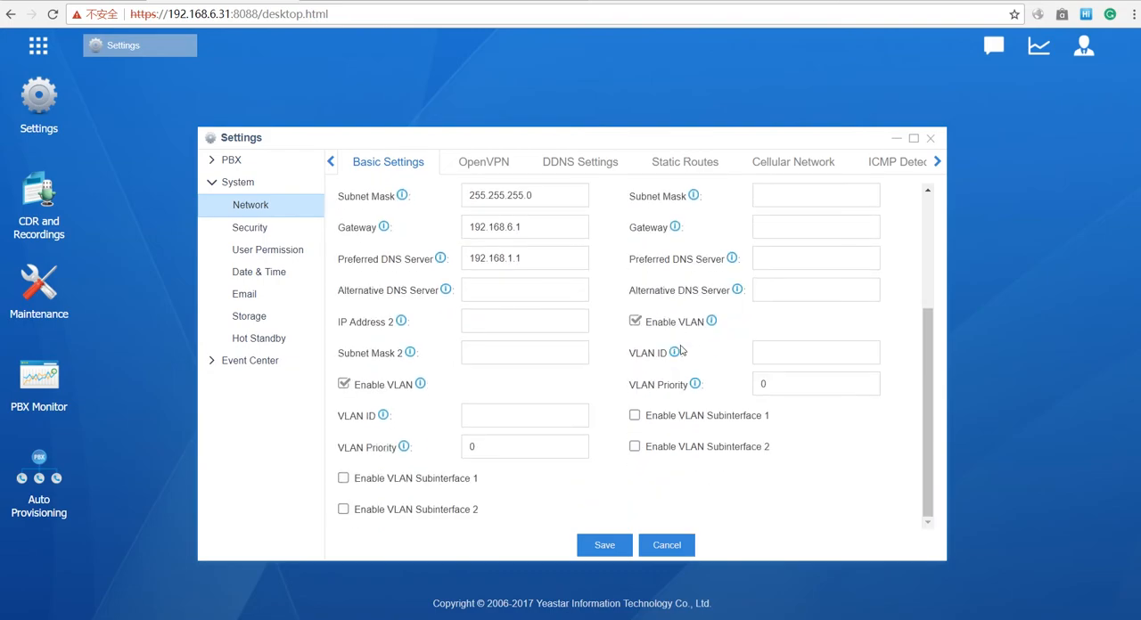
pyautogui.scroll(5, 679, 351)
pyautogui.scroll(-4, 682, 351)
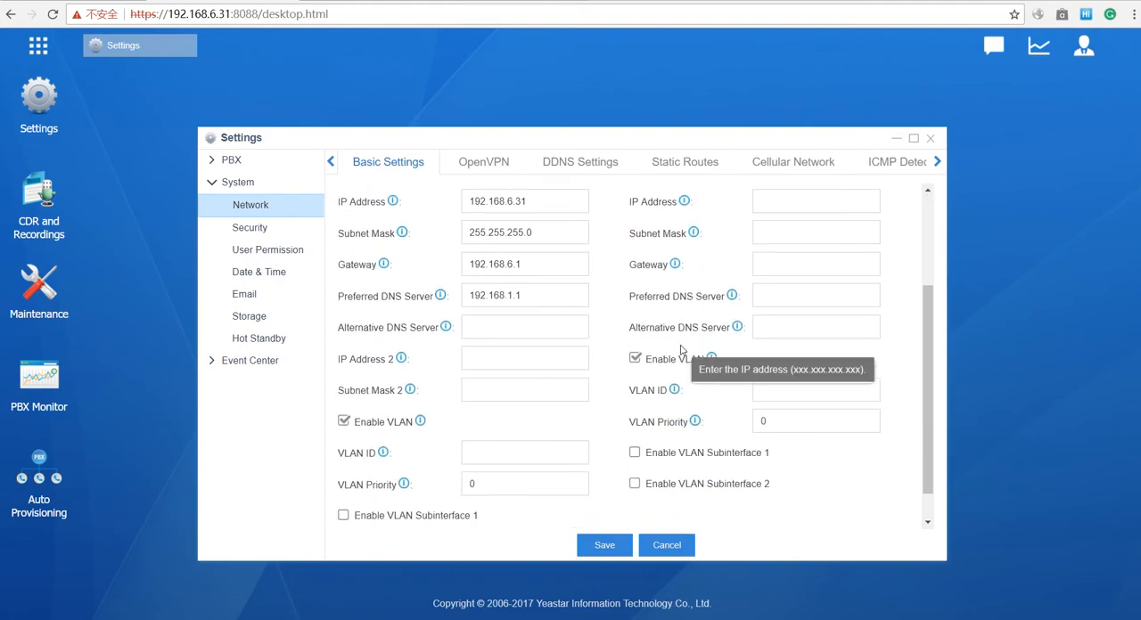
pyautogui.scroll(-1, 682, 351)
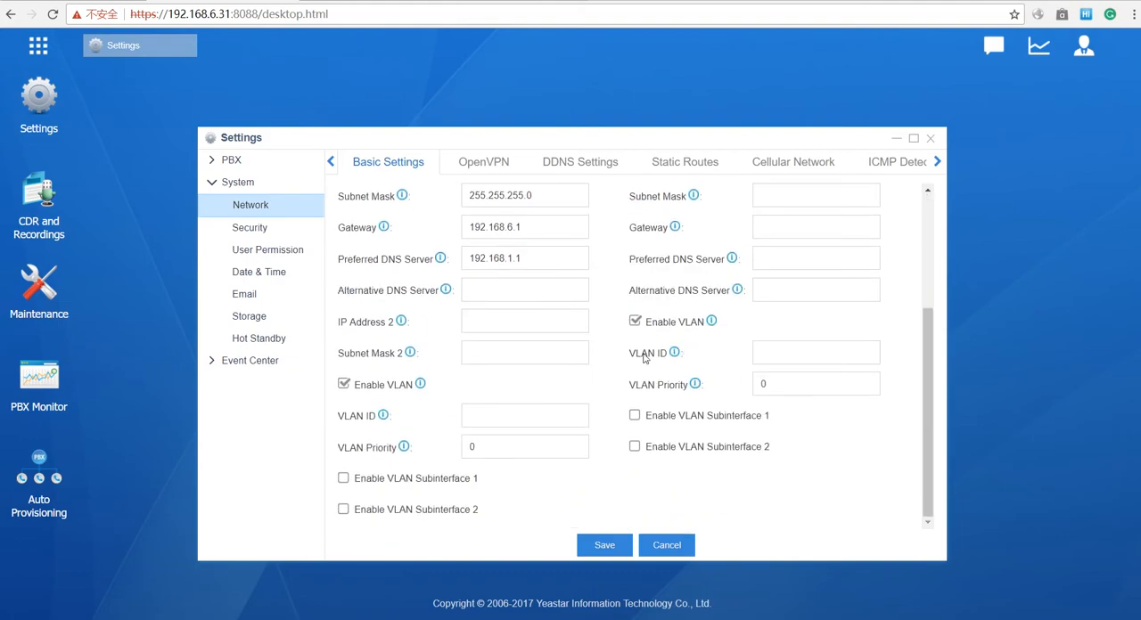
# - Set the network mode to Bridge and disable VLAN on the LAN interface
pyautogui.scroll(5, 646, 361)
pyautogui.click(575, 227)
pyautogui.click(502, 301)
pyautogui.scroll(-5, 589, 337)
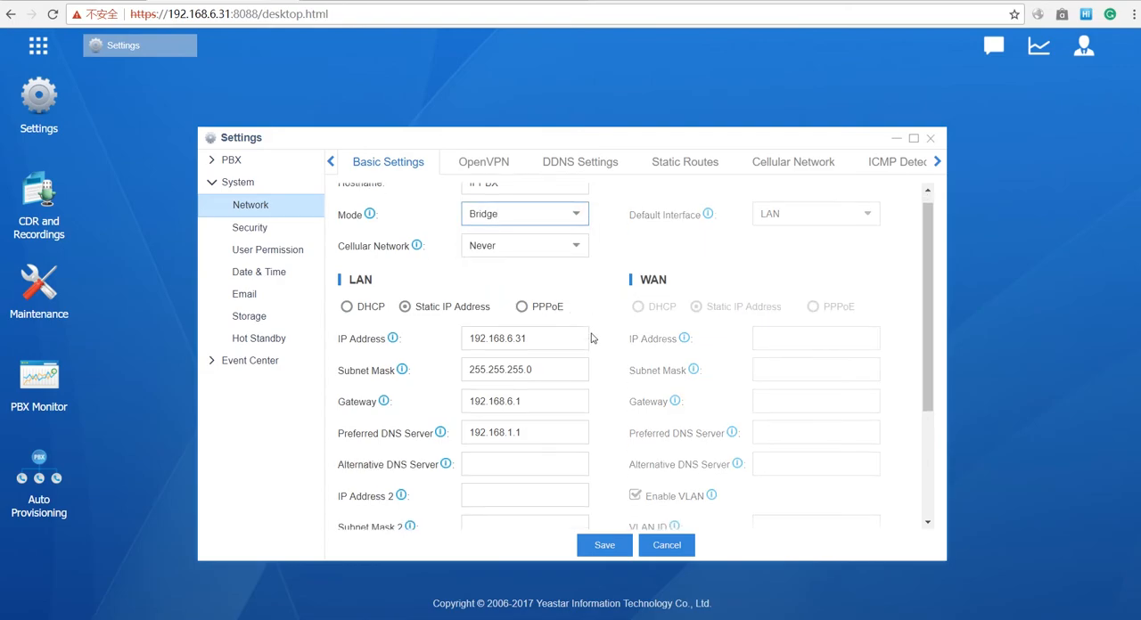
pyautogui.scroll(-1, 591, 337)
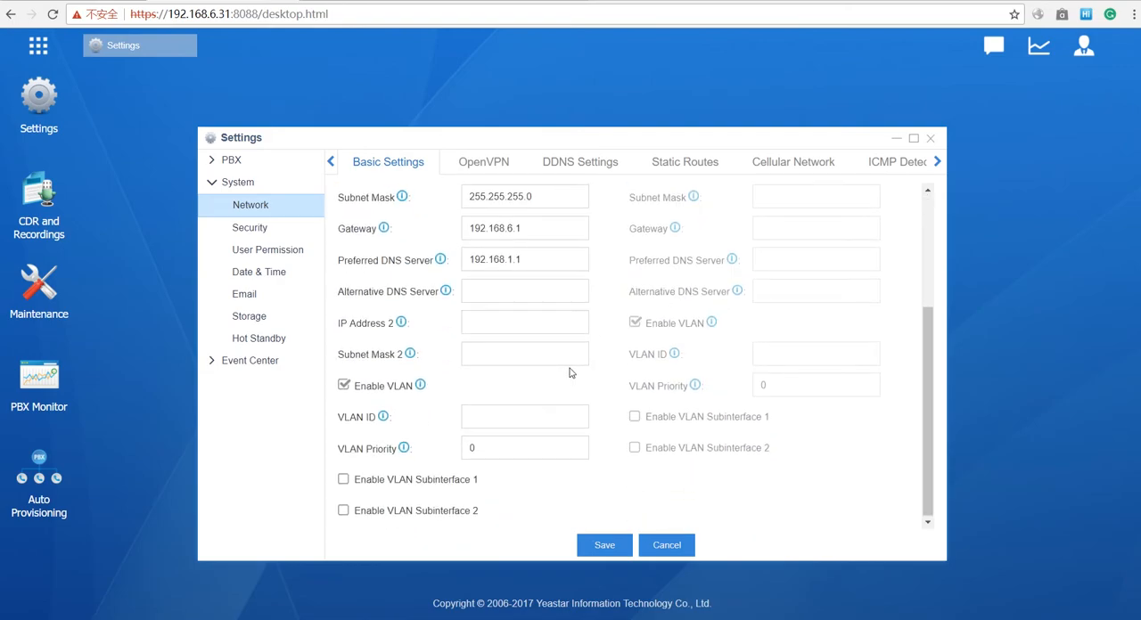
pyautogui.scroll(5, 570, 370)
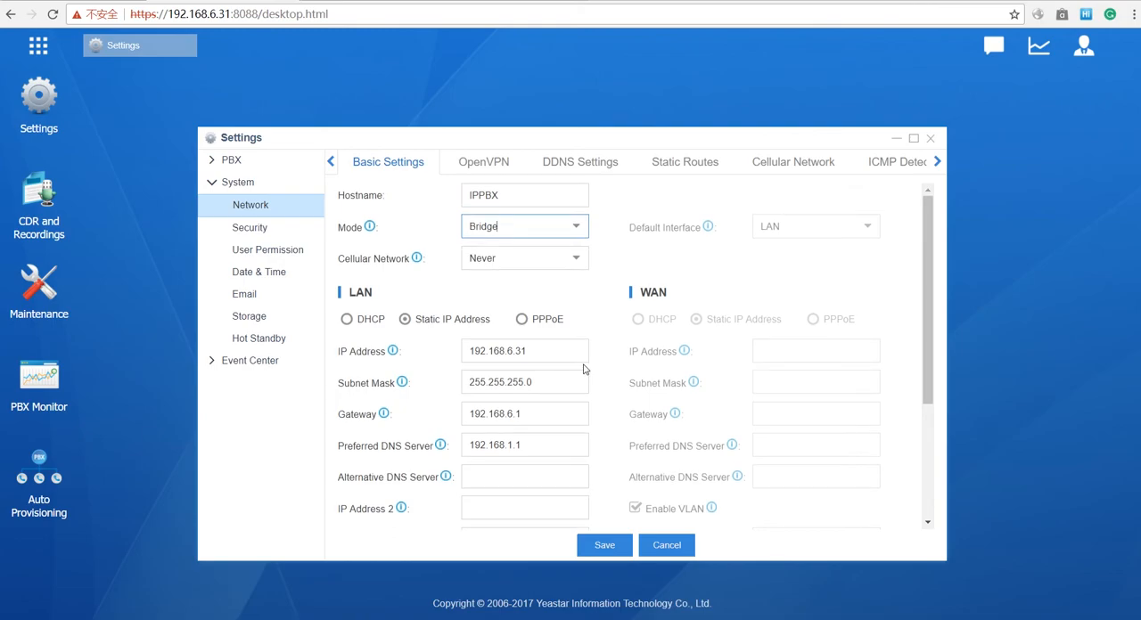
pyautogui.scroll(-3, 583, 369)
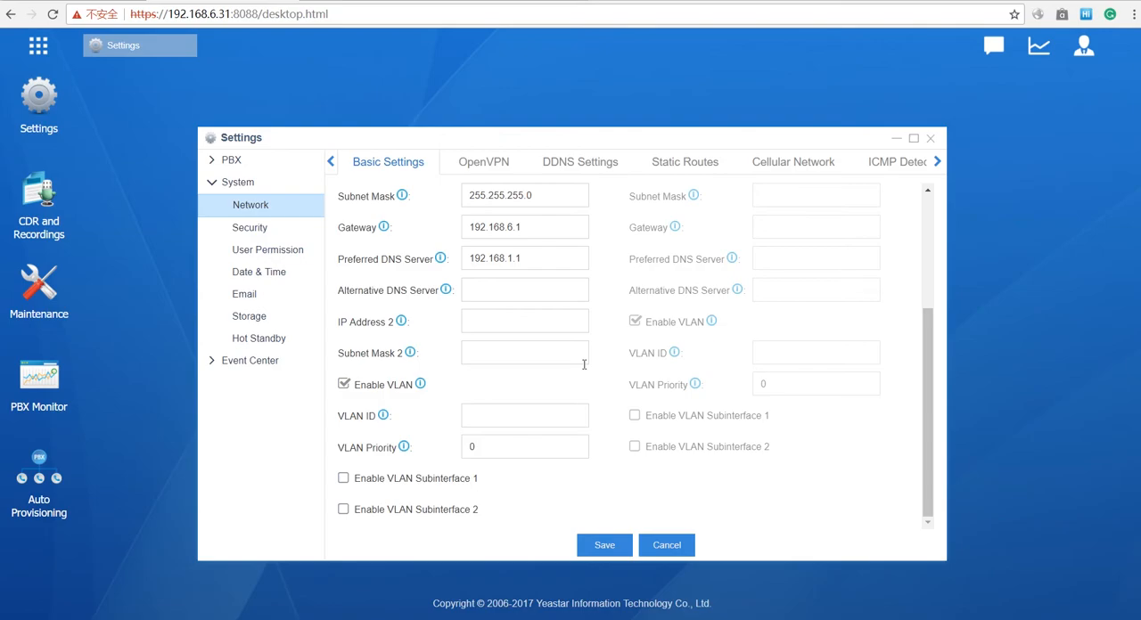
pyautogui.click(343, 384)
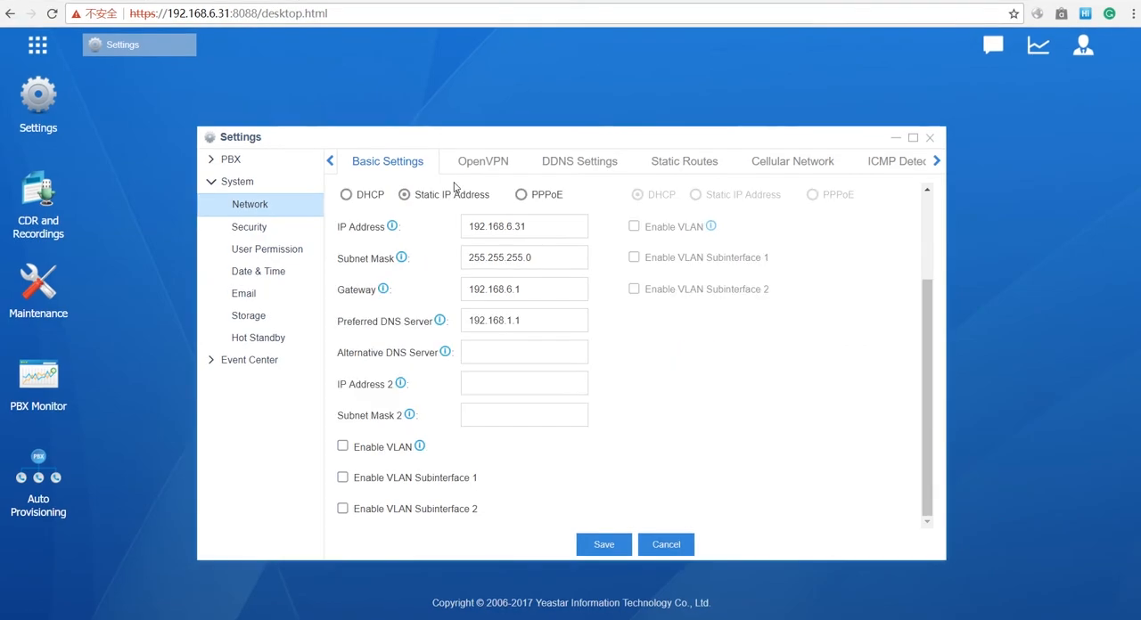
# - Enable DDNS and go through the server choices and the username, password and domain fields, keeping dyndns.org as the server
pyautogui.click(594, 166)
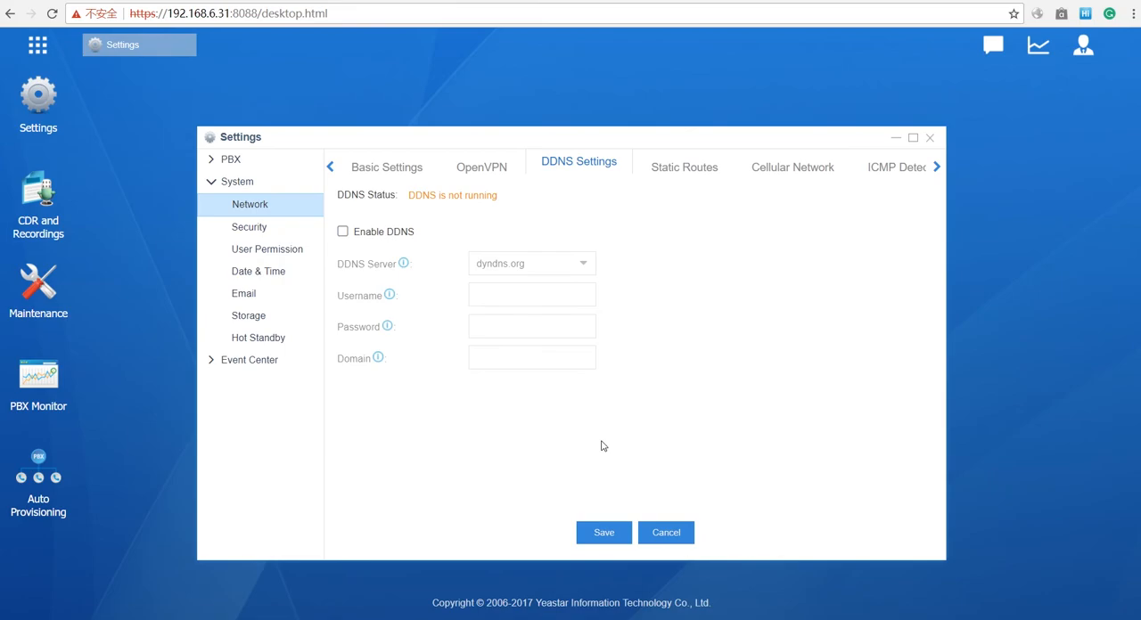
pyautogui.click(343, 232)
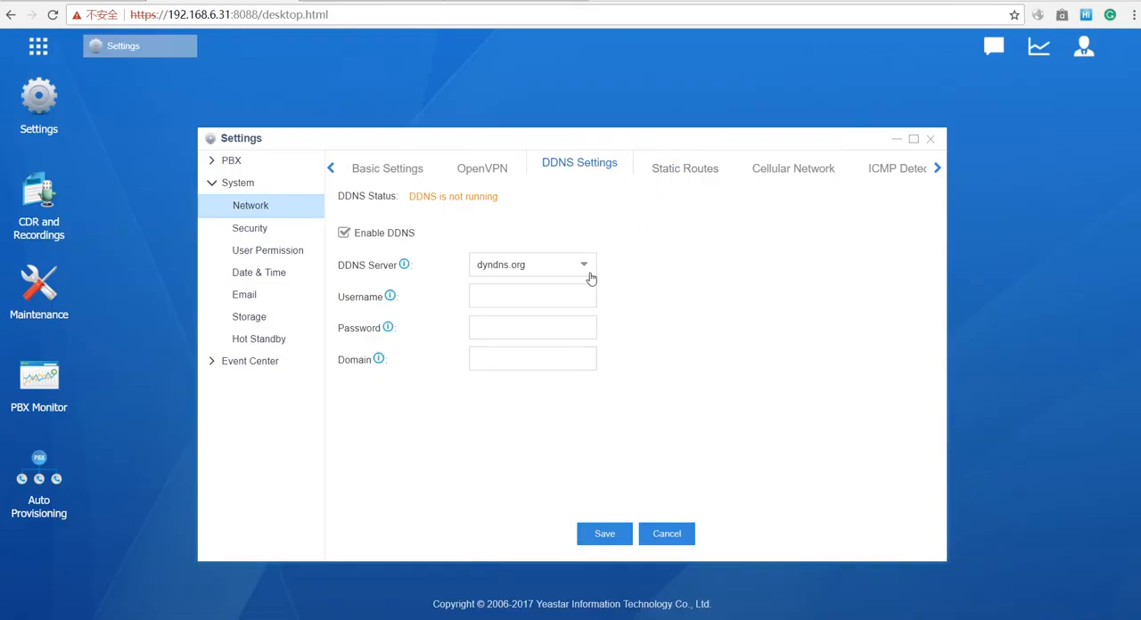
pyautogui.click(581, 265)
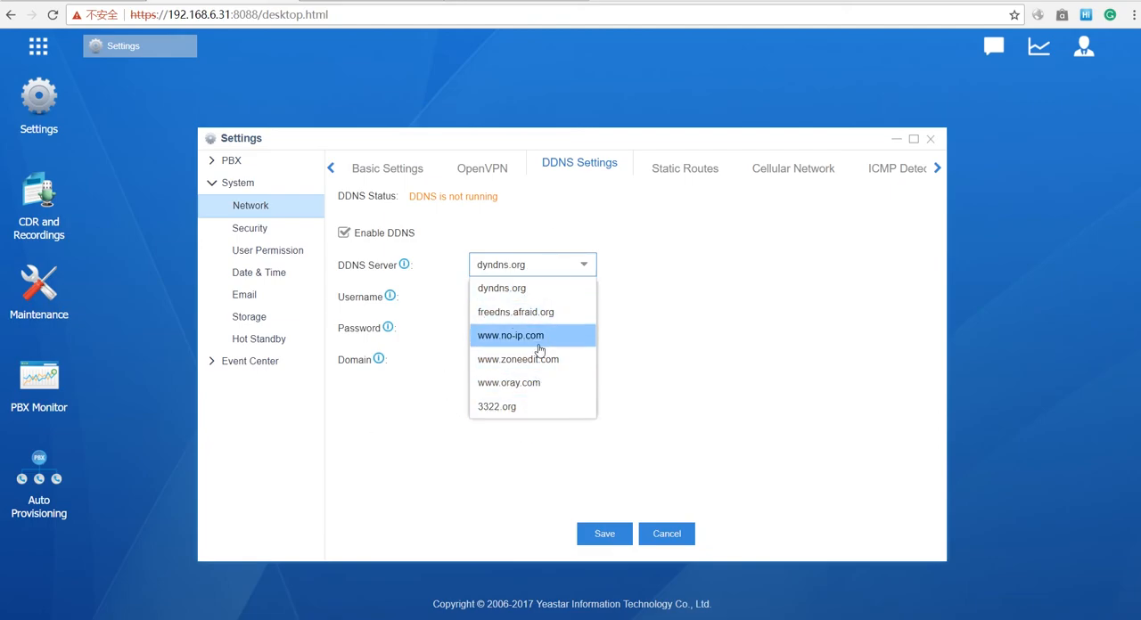
pyautogui.click(716, 313)
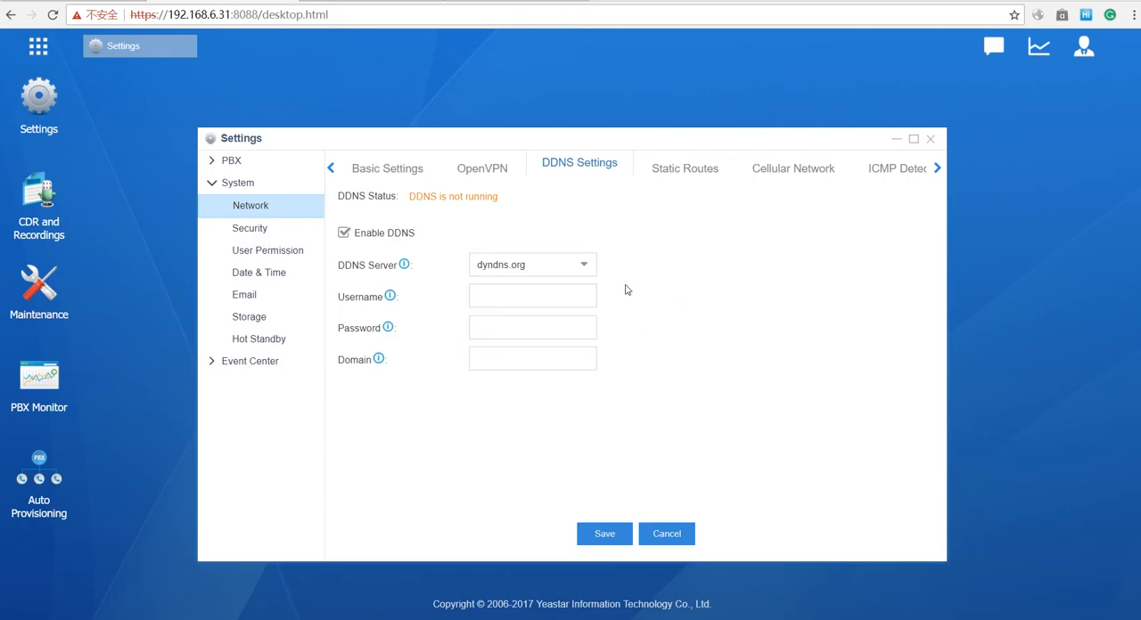
pyautogui.click(534, 298)
pyautogui.click(525, 326)
pyautogui.click(525, 357)
# - Open extension 1000 for editing from the PBX extensions list and look through its basic settings
pyautogui.click(231, 165)
pyautogui.click(212, 162)
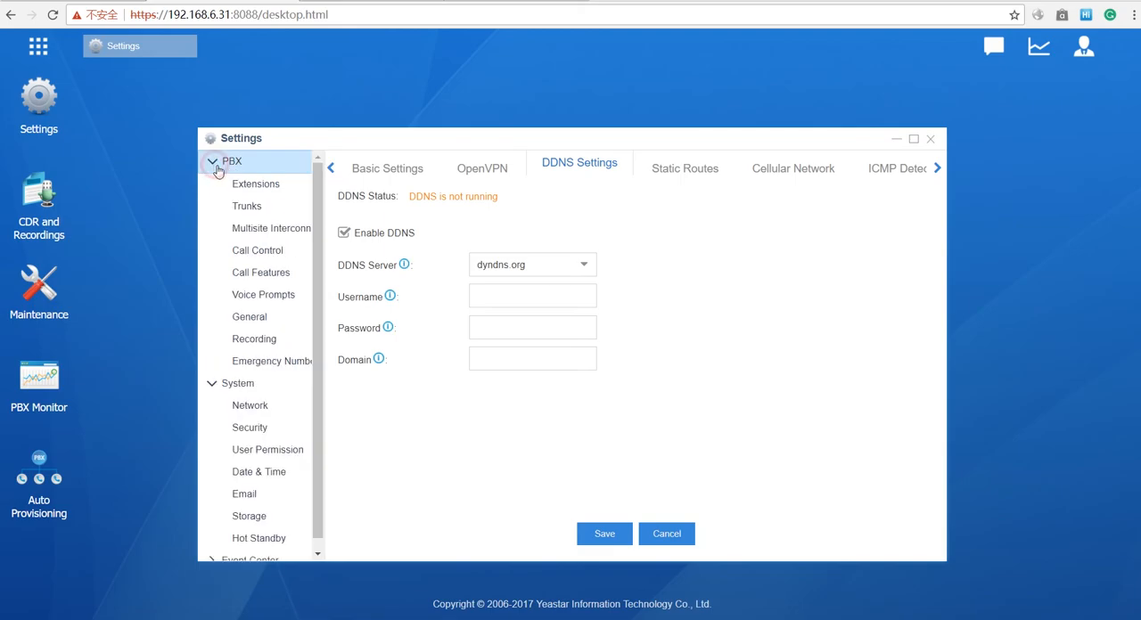
pyautogui.click(254, 185)
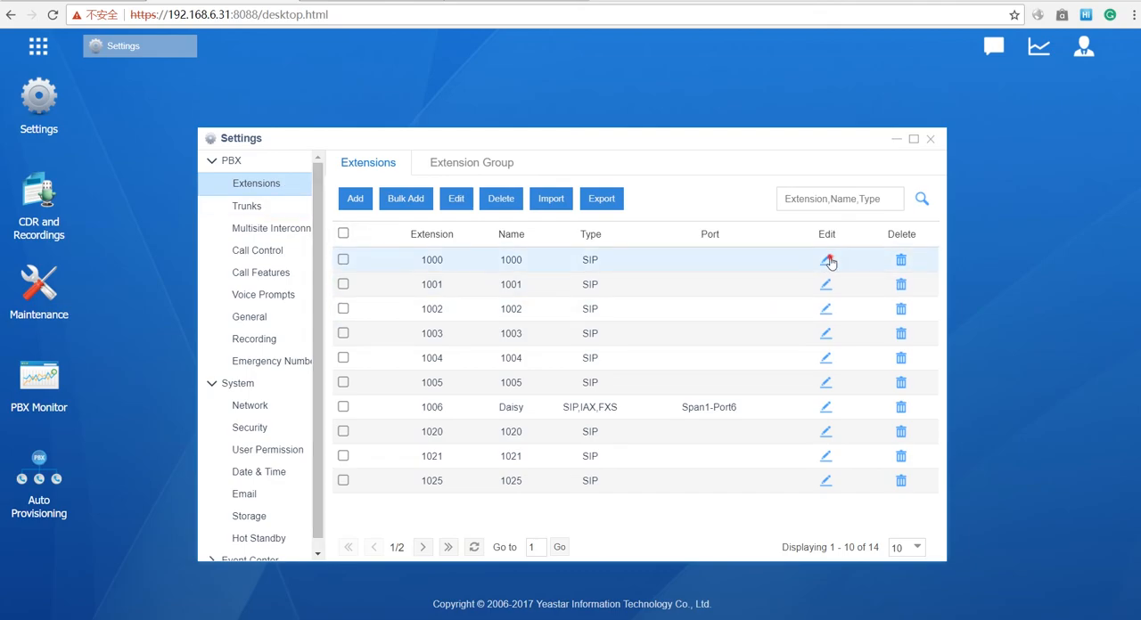
pyautogui.click(810, 289)
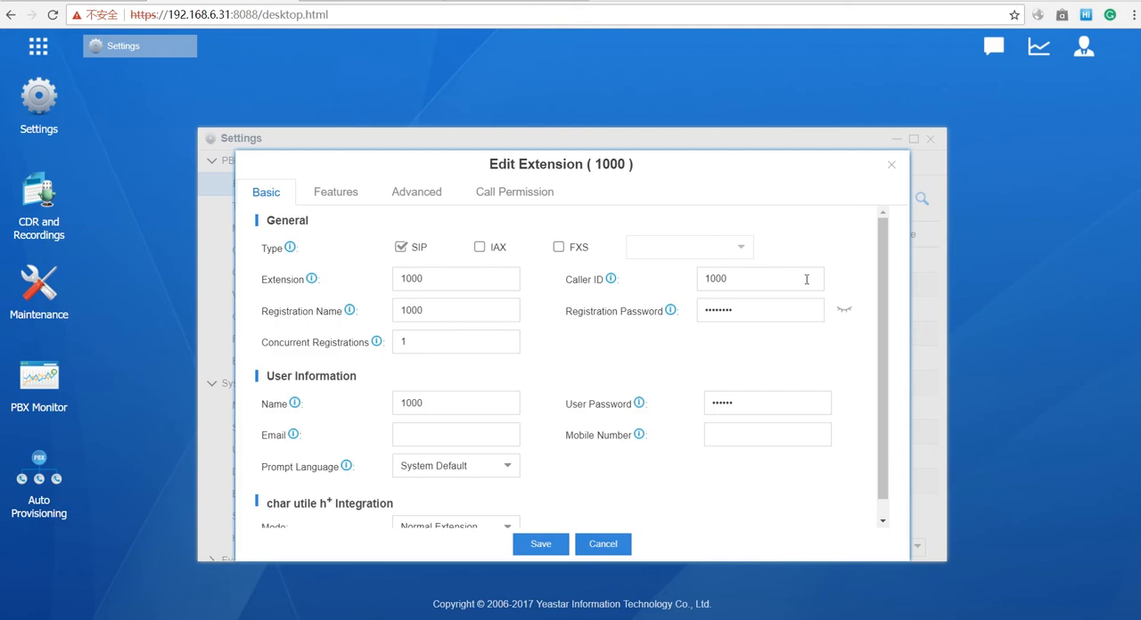
pyautogui.scroll(-1, 878, 385)
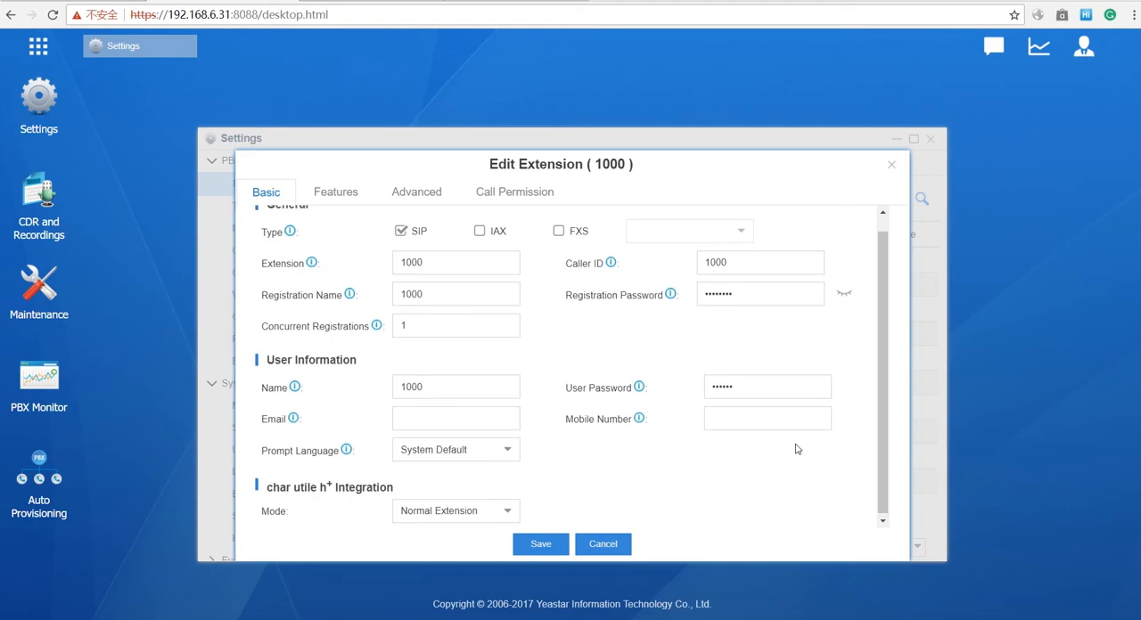
pyautogui.scroll(1, 796, 443)
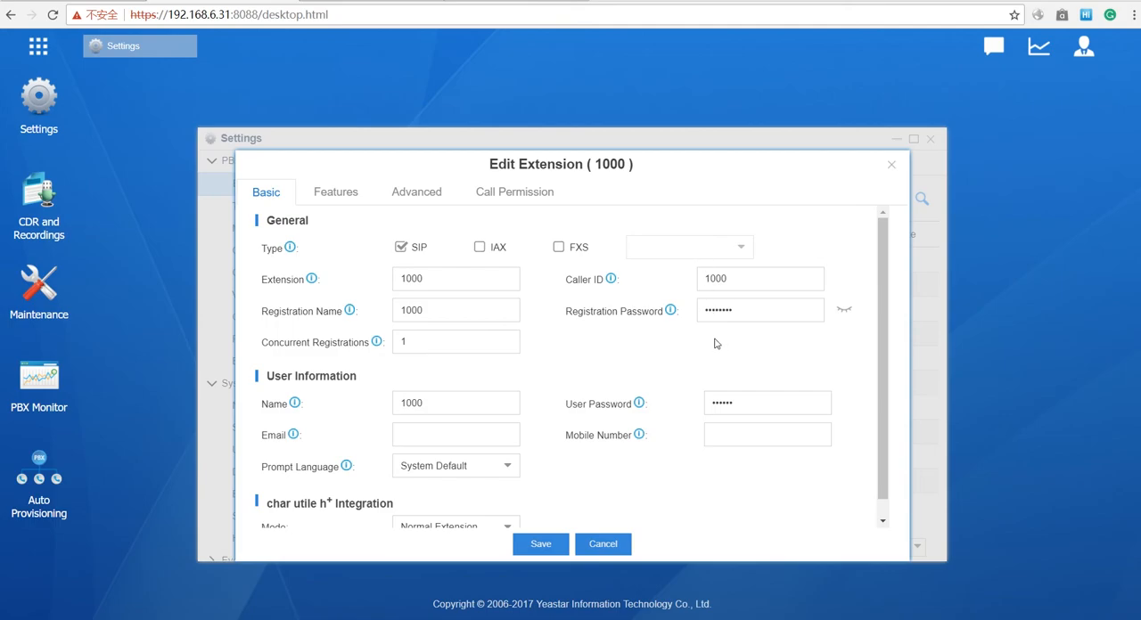
pyautogui.scroll(-1, 484, 363)
pyautogui.scroll(1, 535, 290)
# - Highlight the registration name and registration password of extension 1000 to review the registration details
pyautogui.moveTo(479, 305); pyautogui.dragTo(400, 297)
pyautogui.click(799, 310)
pyautogui.click(484, 314)
pyautogui.moveTo(471, 314); pyautogui.dragTo(401, 310)
pyautogui.moveTo(745, 307); pyautogui.dragTo(707, 309)
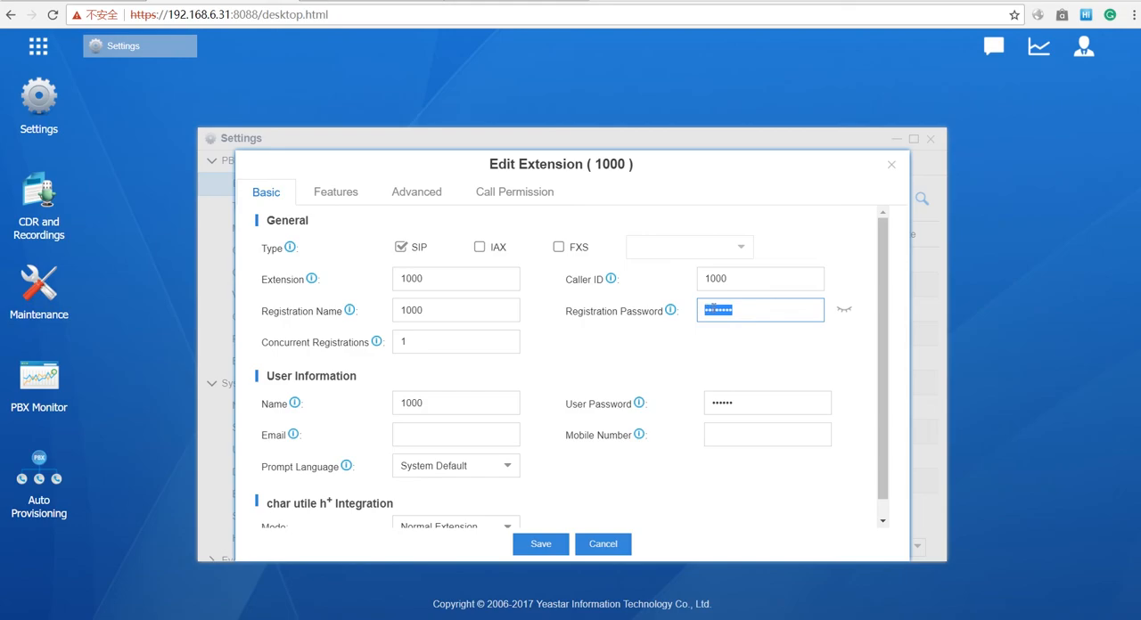
pyautogui.click(461, 312)
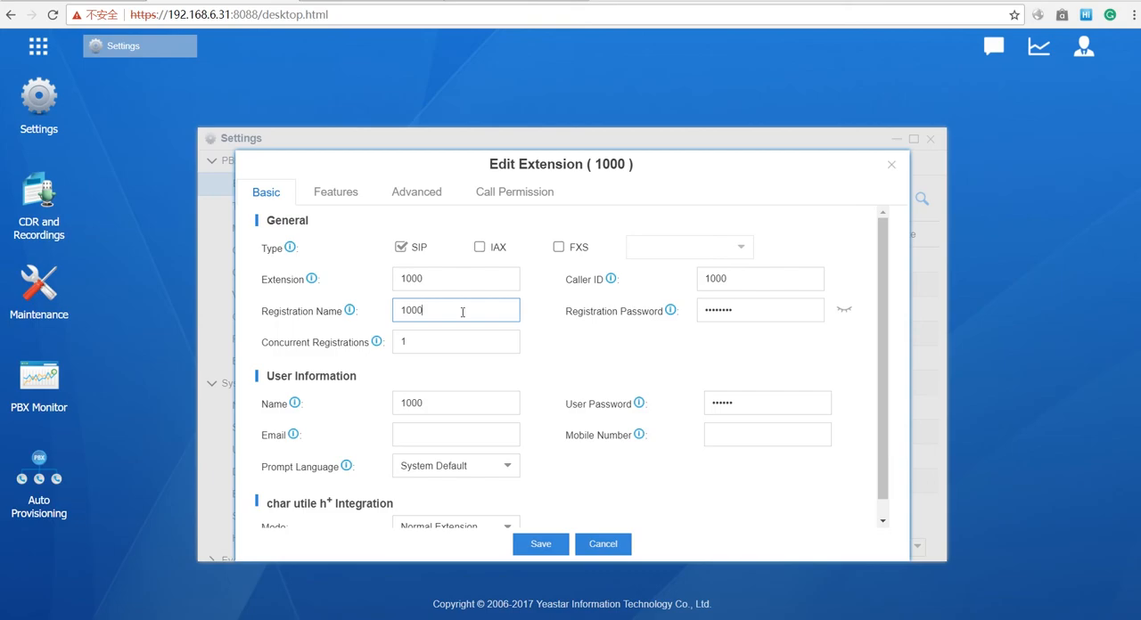
pyautogui.click(456, 281)
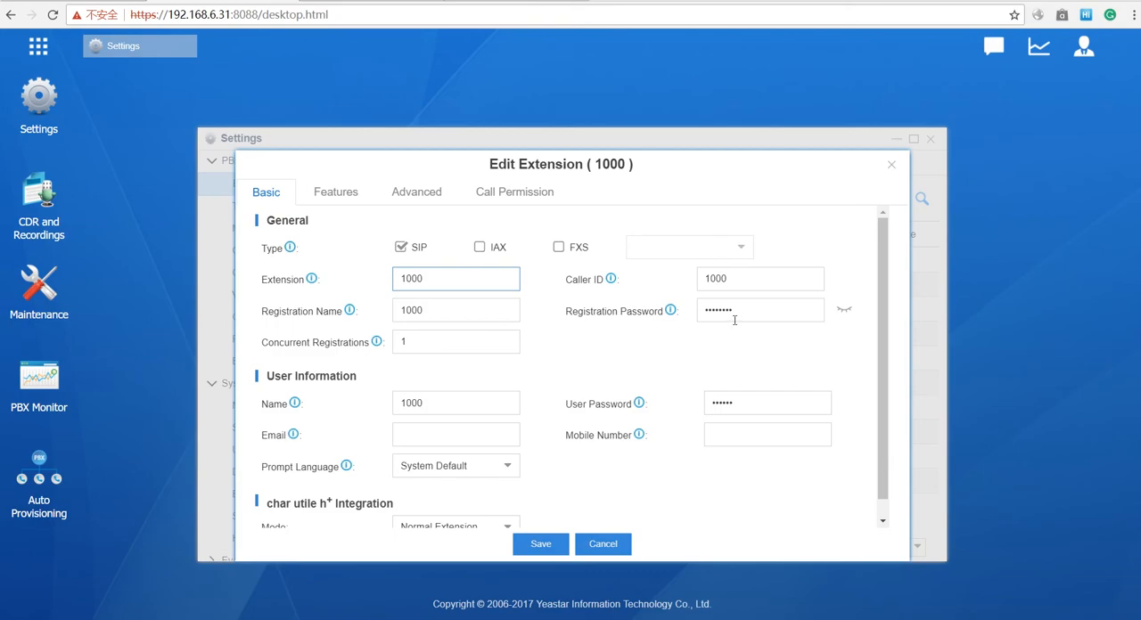
# - Reveal the registration password of extension 1000 and compare it with the registration name
pyautogui.click(843, 309)
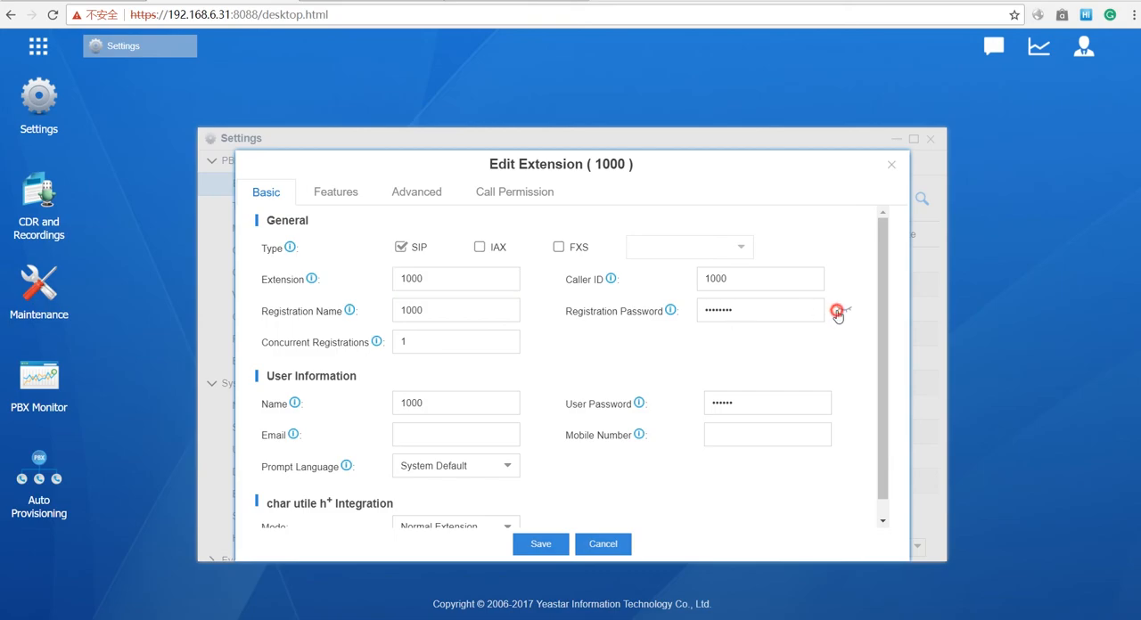
pyautogui.click(778, 314)
pyautogui.doubleClick(776, 314)
pyautogui.click(767, 336)
pyautogui.click(480, 308)
pyautogui.doubleClick(479, 309)
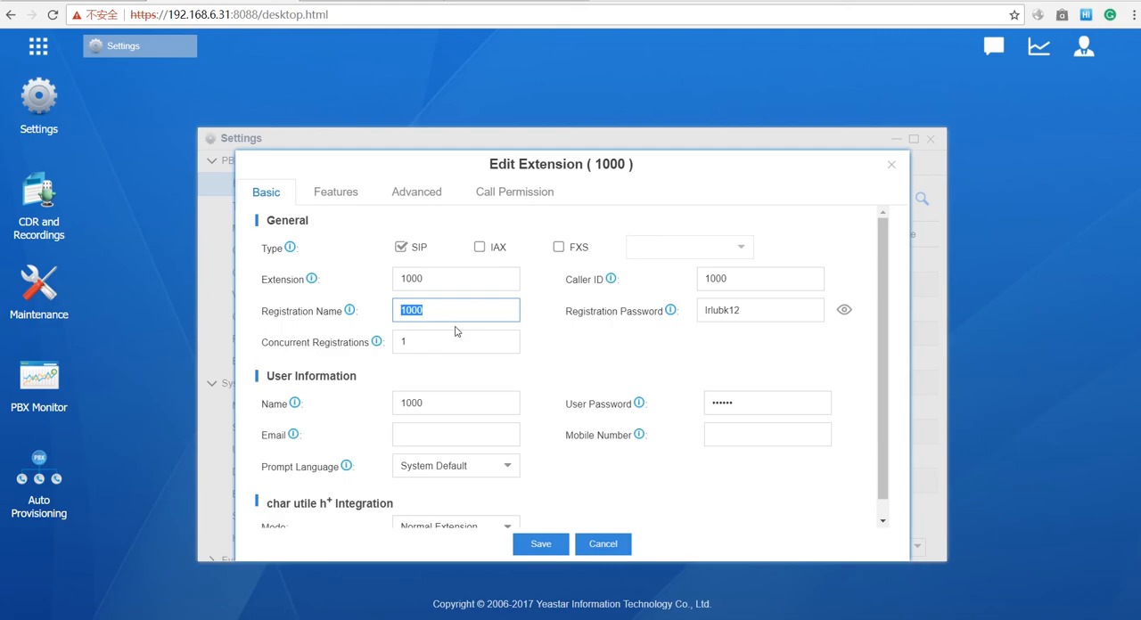
pyautogui.click(756, 308)
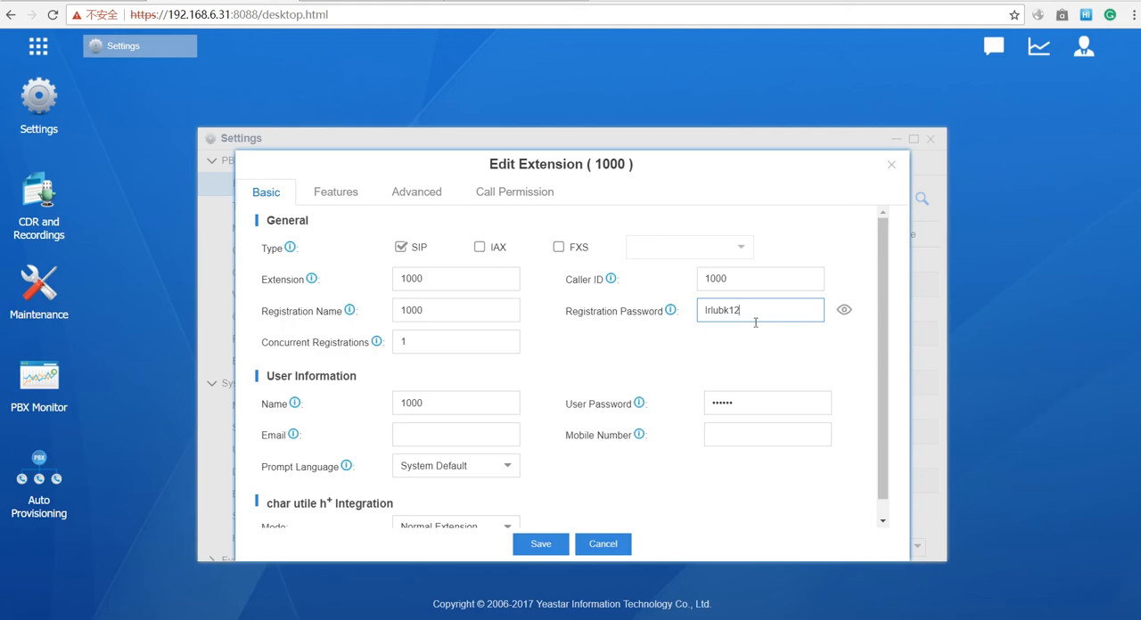
pyautogui.scroll(-1, 755, 323)
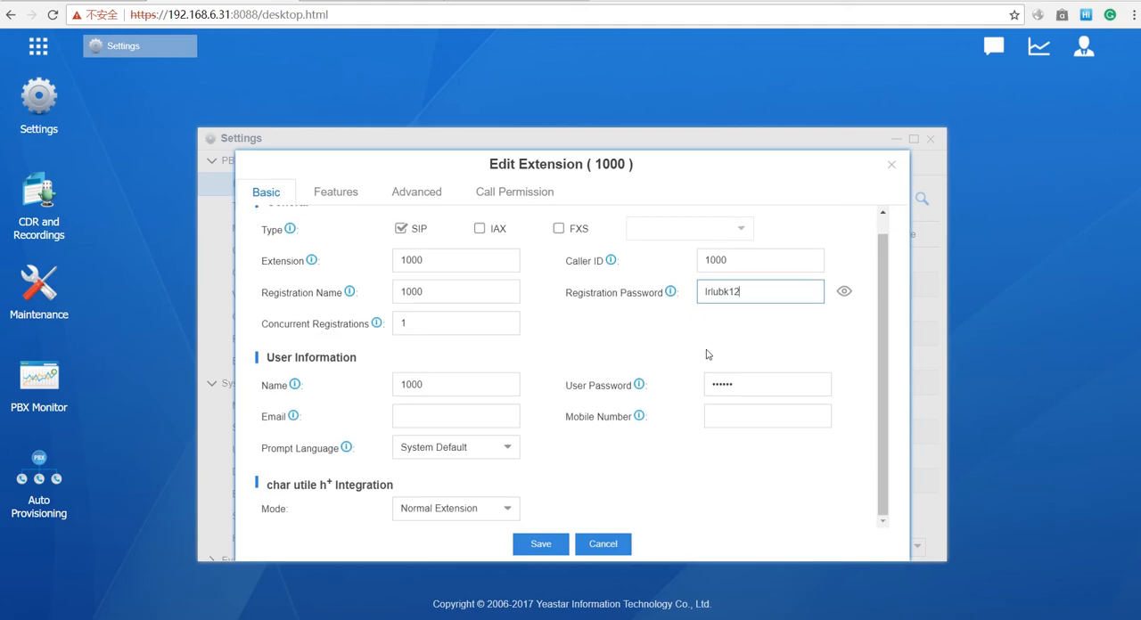
# - Enable IP restriction for extension 1000 with permitted IP 192.168.6.55 and subnet mask 255.255.255.255
pyautogui.click(408, 189)
pyautogui.scroll(-2, 509, 292)
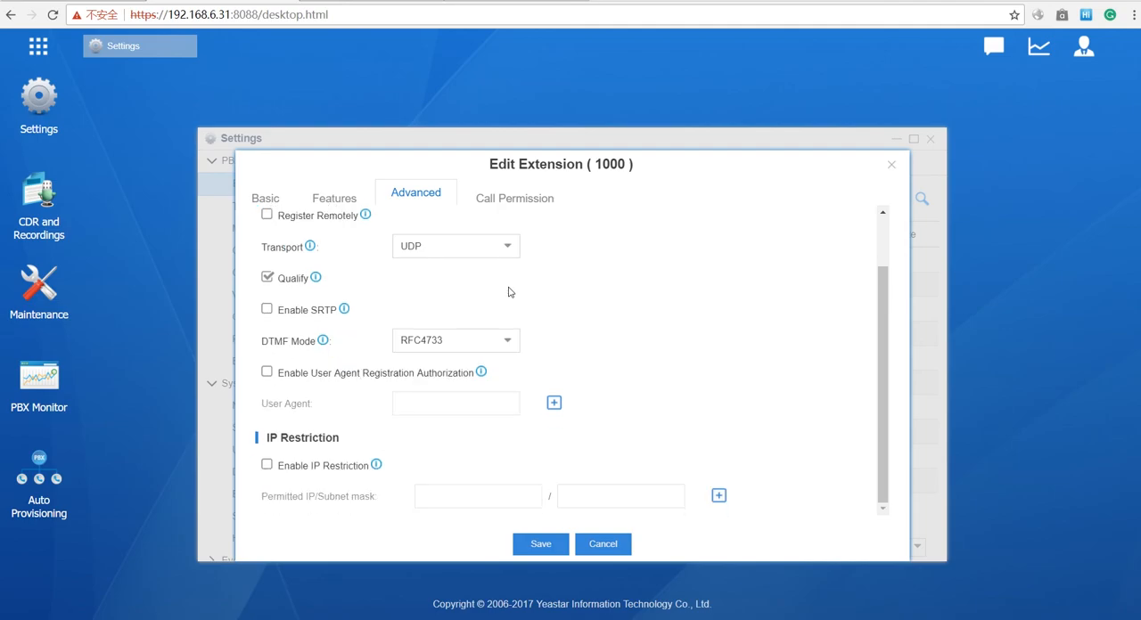
pyautogui.click(267, 466)
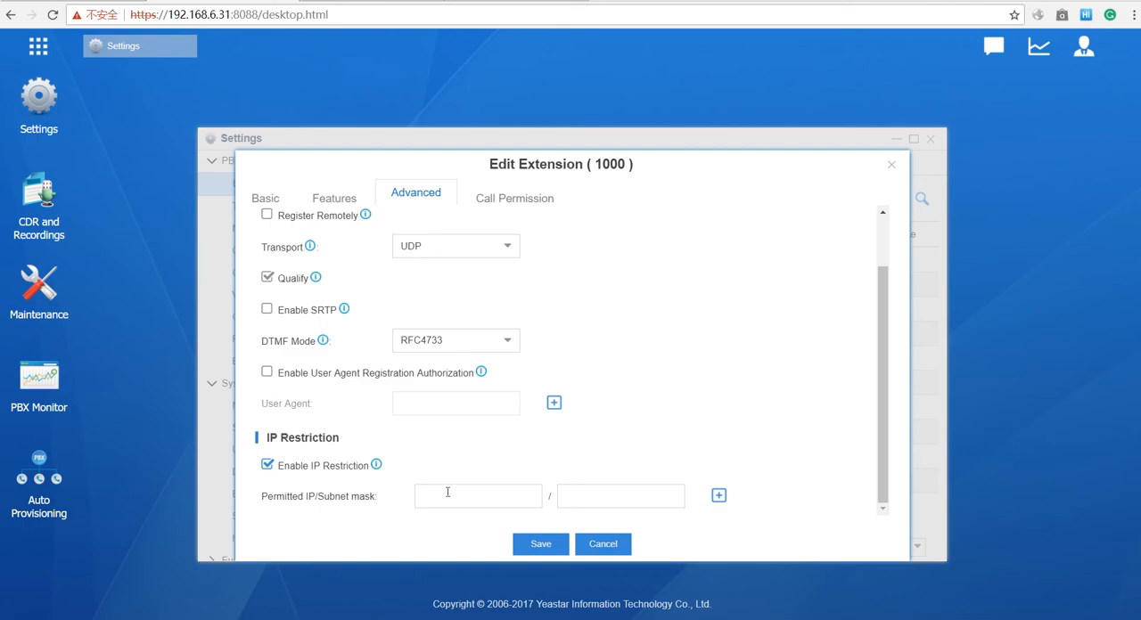
pyautogui.moveTo(379, 466)
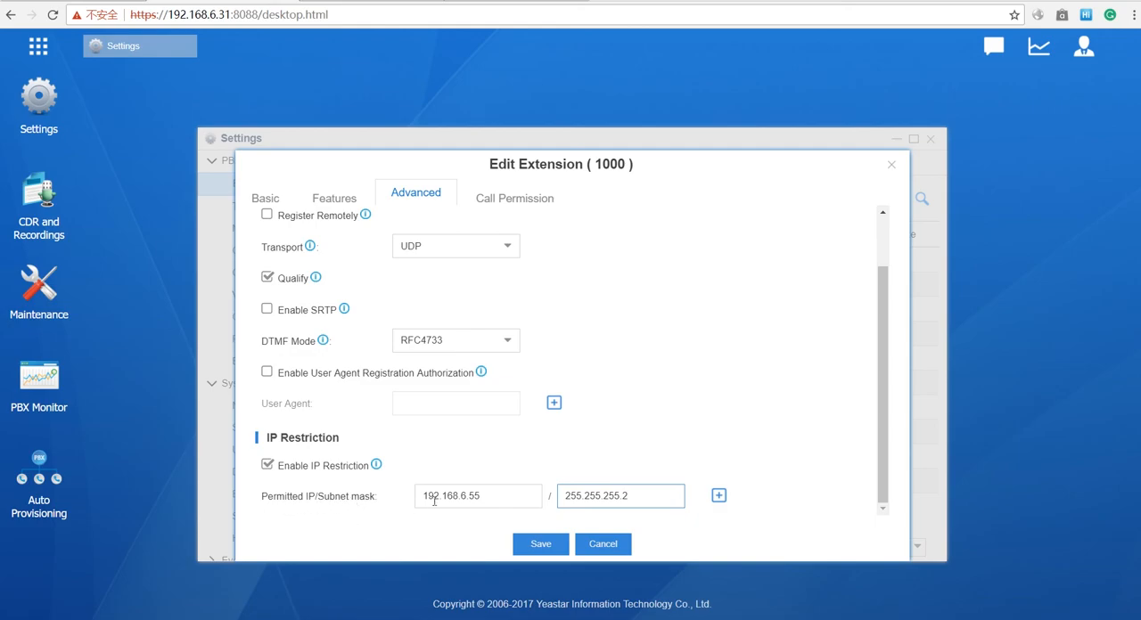
pyautogui.write('55')
# - Change the subnet mask of permitted IP 192.168.6.55 to 255.255.255.0 for extension 1000
pyautogui.press('BackSpace')
pyautogui.press('BackSpace')
pyautogui.press('BackSpace')
pyautogui.scroll(1, 488, 488)
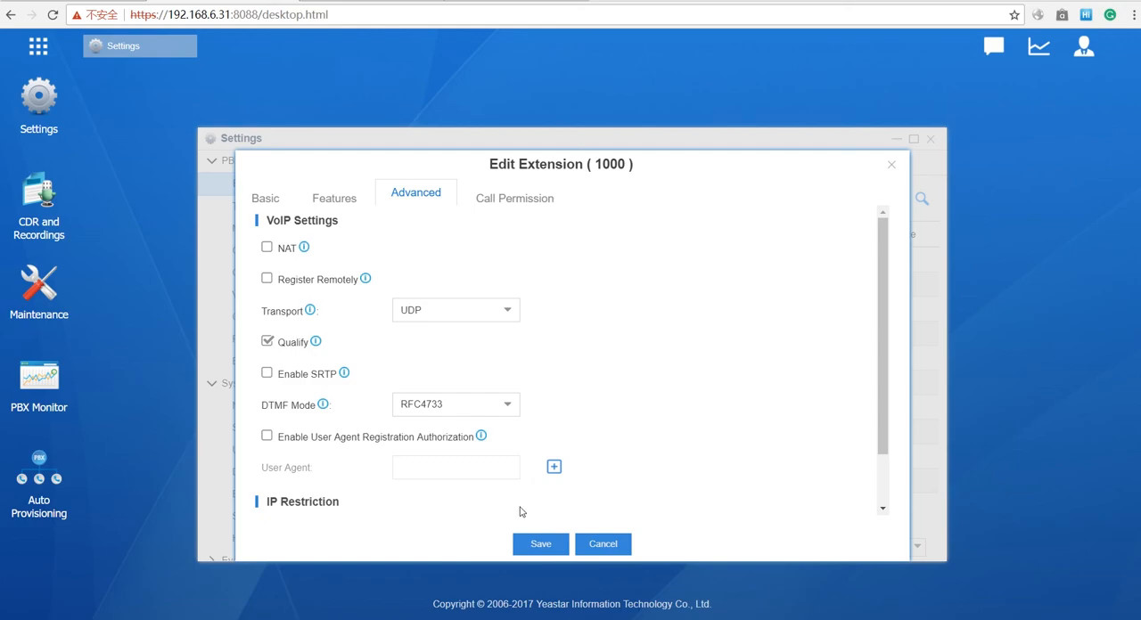
pyautogui.scroll(-1, 533, 492)
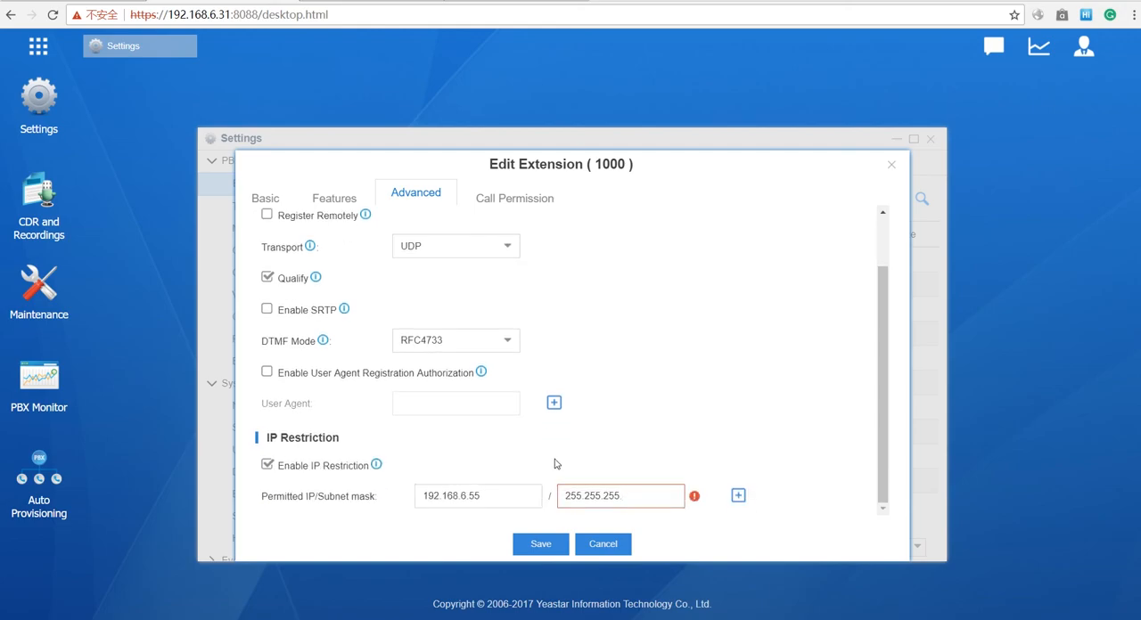
pyautogui.write('0')
pyautogui.scroll(-1, 580, 467)
pyautogui.doubleClick(463, 497)
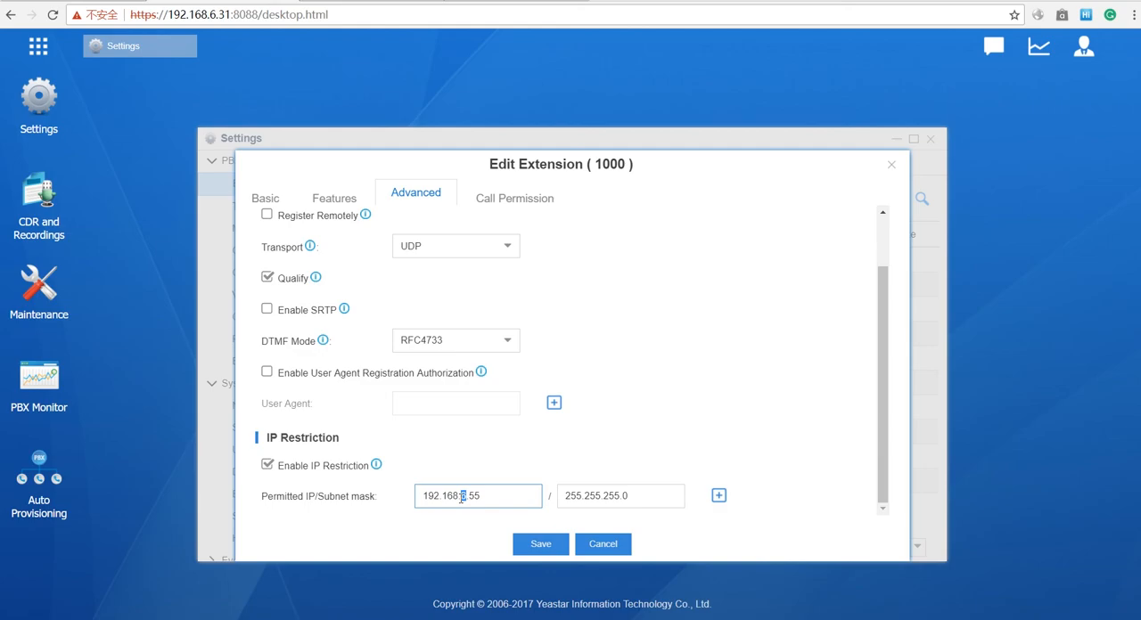
# - Add three more empty permitted IP/subnet mask entries to the IP restriction of extension 1000
pyautogui.click(719, 496)
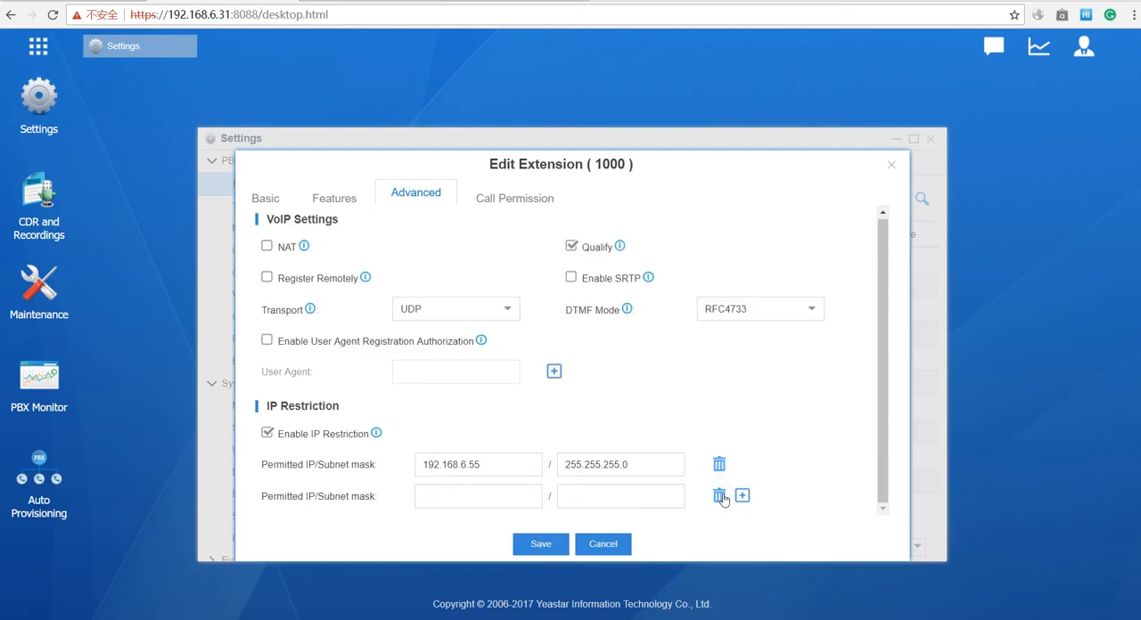
pyautogui.click(741, 496)
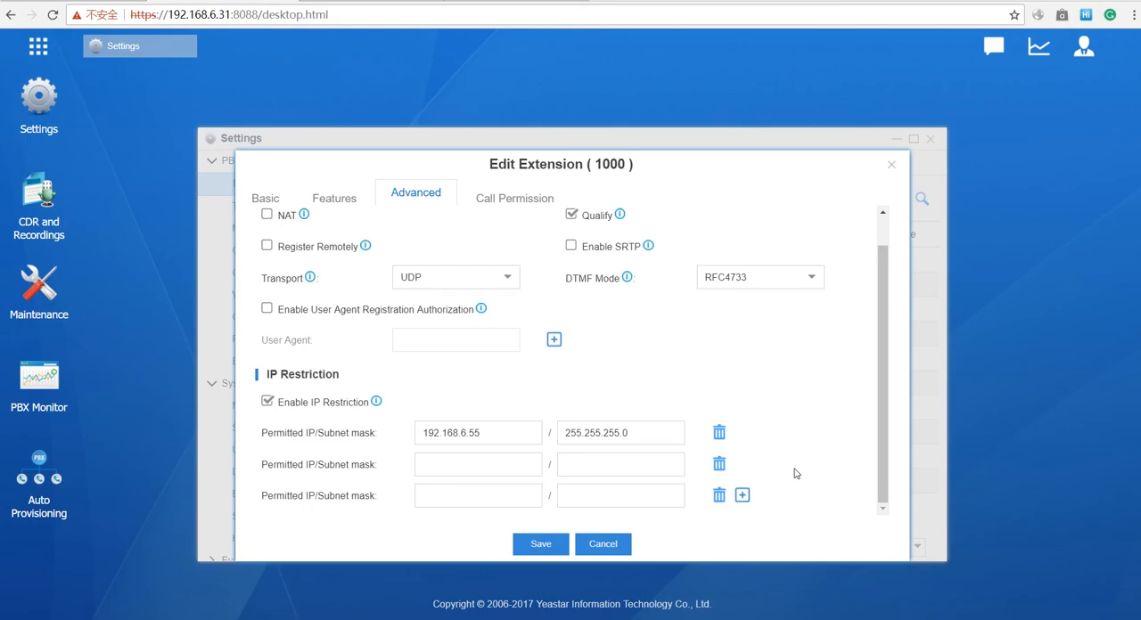
pyautogui.click(741, 495)
pyautogui.scroll(-1, 760, 467)
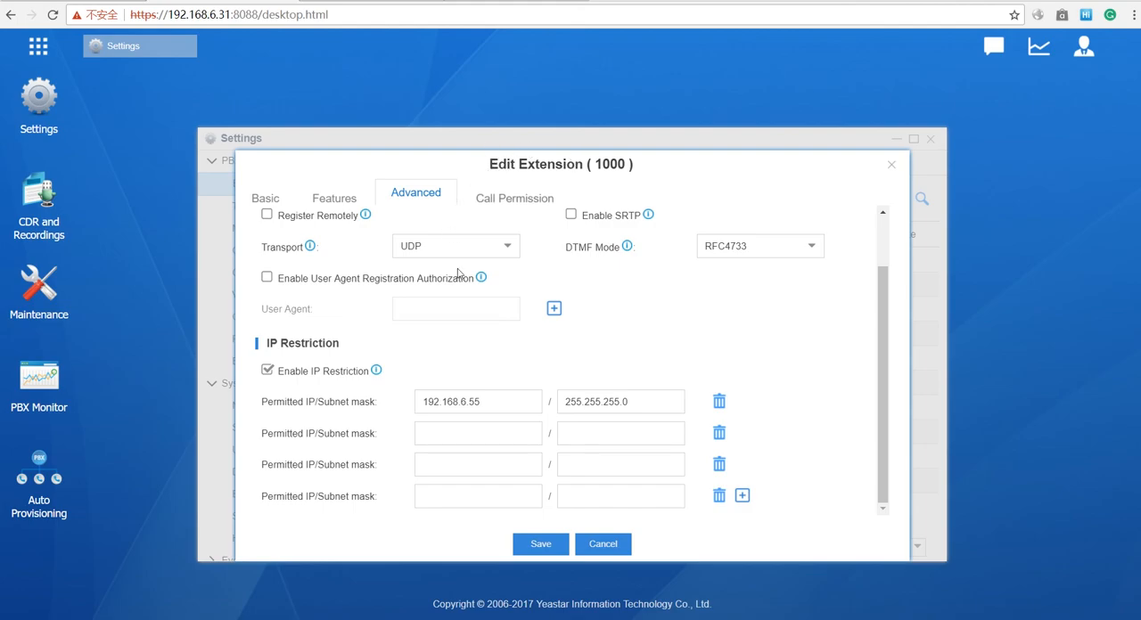
# - Enable NAT and remote registration for extension 1000, acknowledging the security notice
pyautogui.scroll(2, 459, 267)
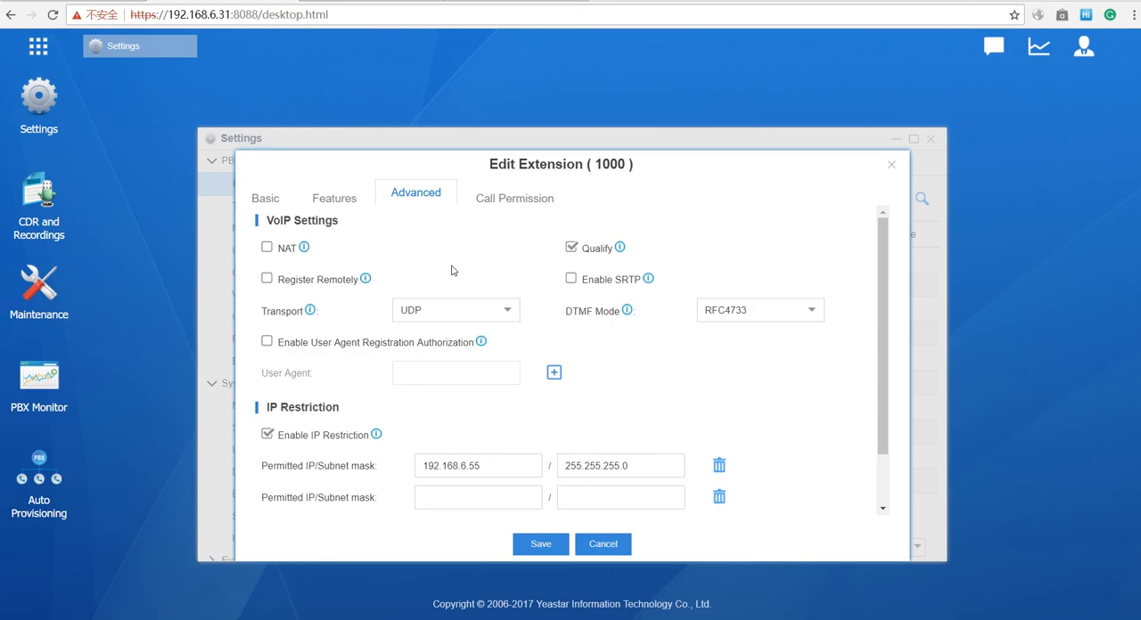
pyautogui.click(267, 247)
pyautogui.click(268, 277)
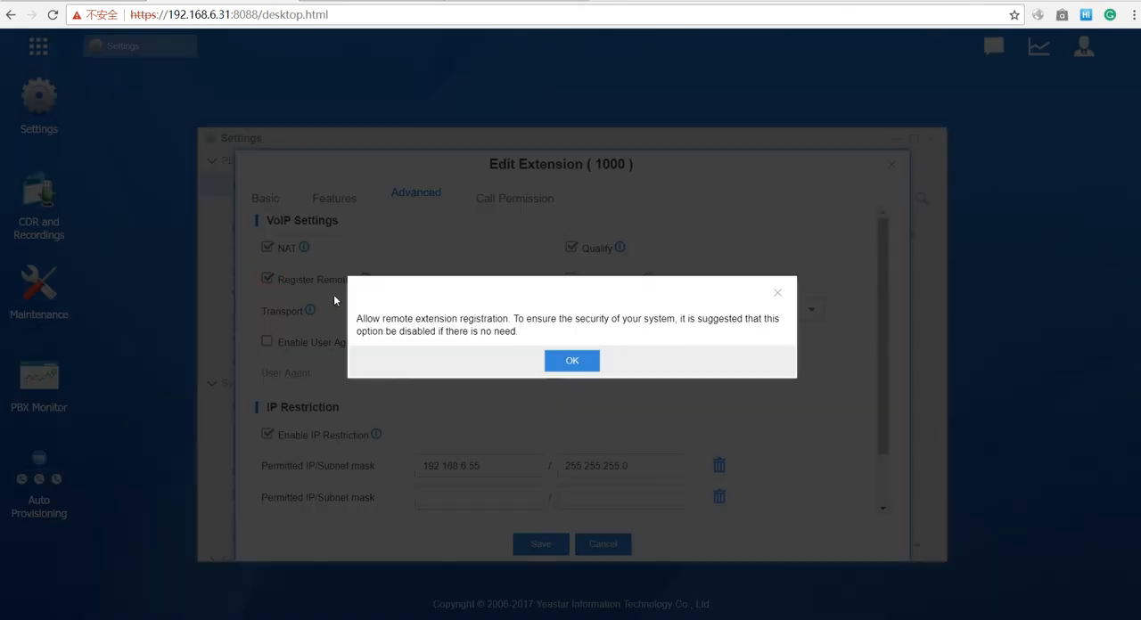
pyautogui.click(570, 362)
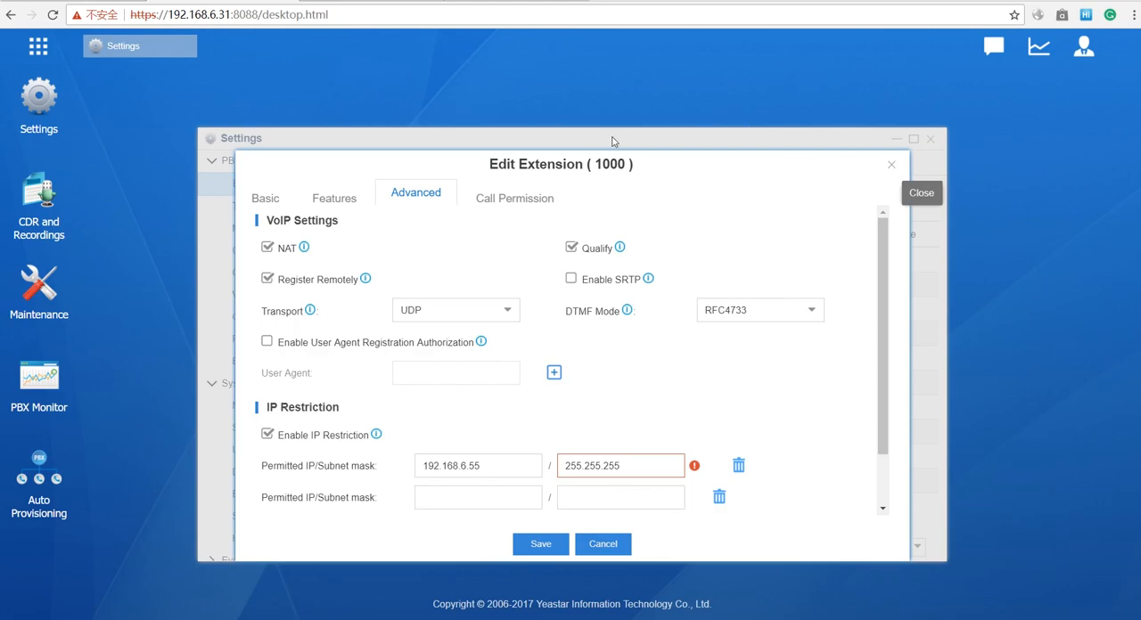
# - Review the basic and advanced settings of extension 1000 once more and close the extension editor without saving
pyautogui.click(265, 194)
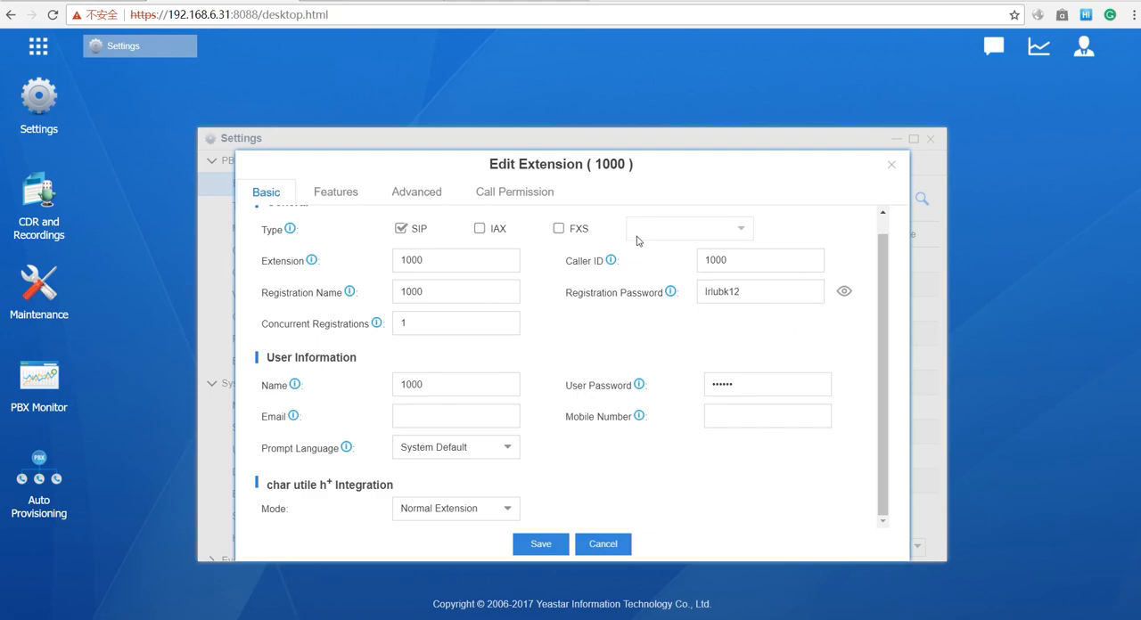
pyautogui.click(425, 198)
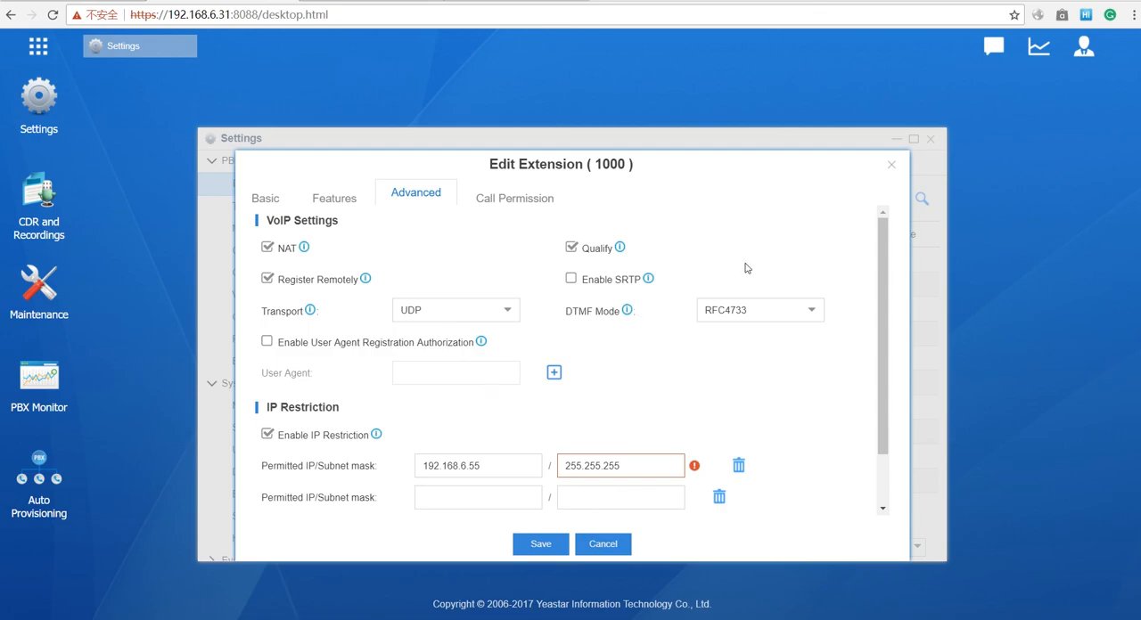
pyautogui.click(890, 168)
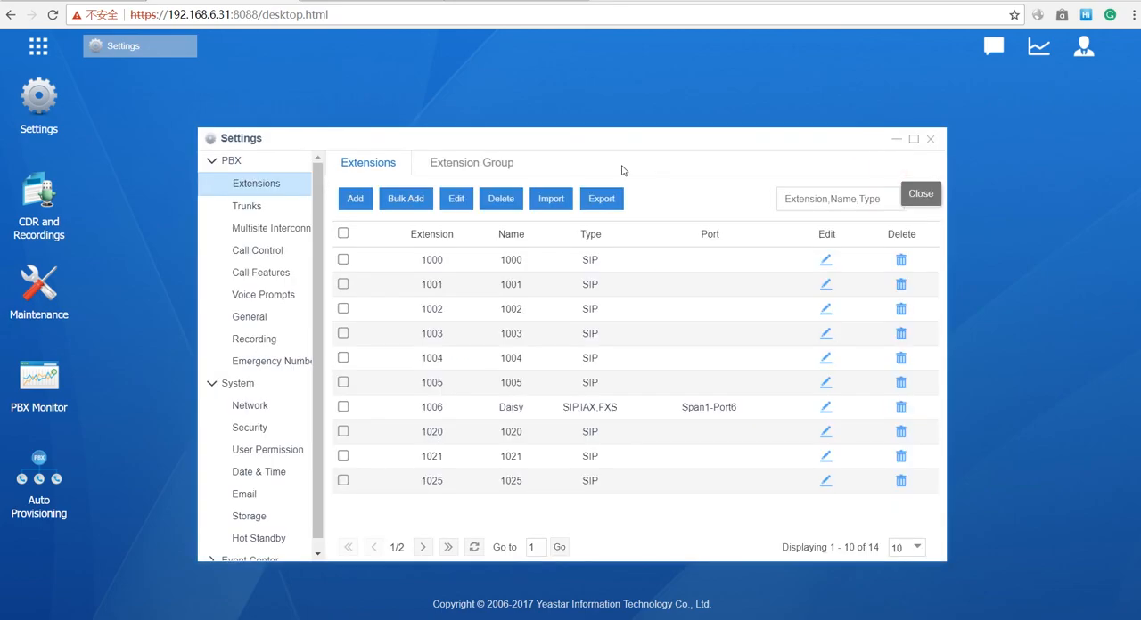
# - Set the UDP port to 5080 in the general SIP settings of the PBX
pyautogui.click(253, 318)
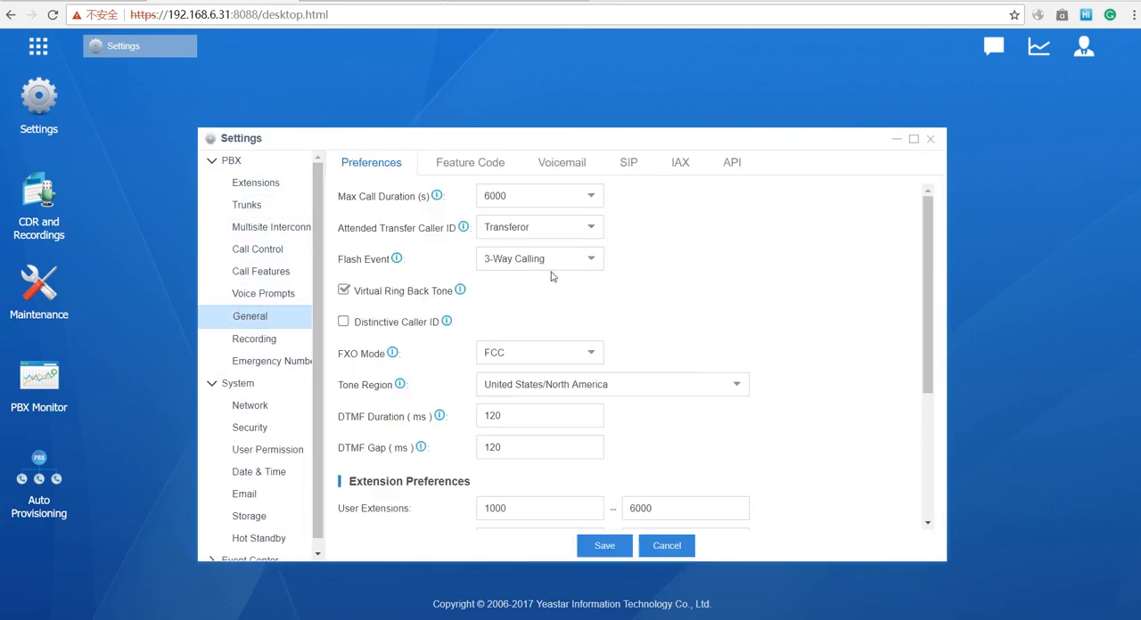
pyautogui.click(638, 164)
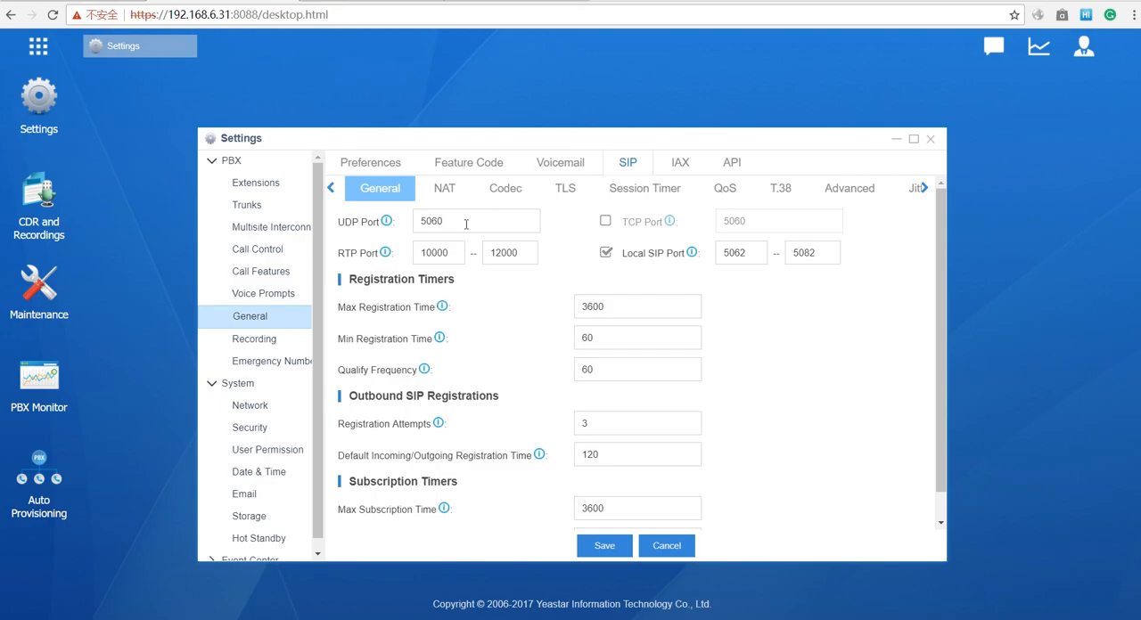
pyautogui.click(465, 224)
pyautogui.press('BackSpace')
pyautogui.press('BackSpace')
pyautogui.write('5')
pyautogui.press('BackSpace')
pyautogui.write('80')
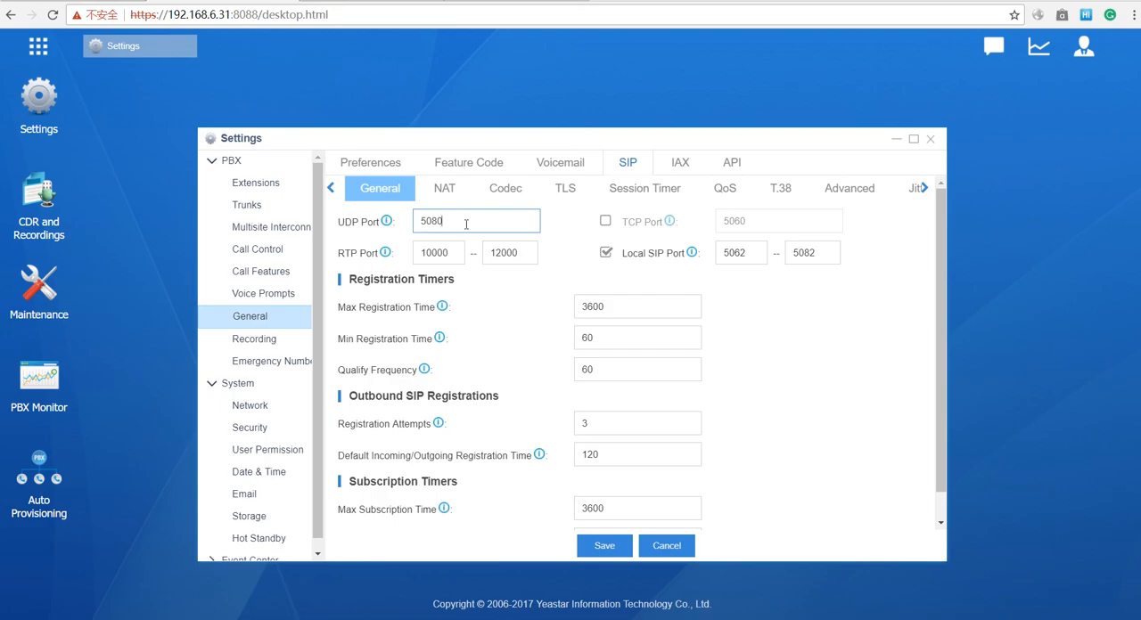